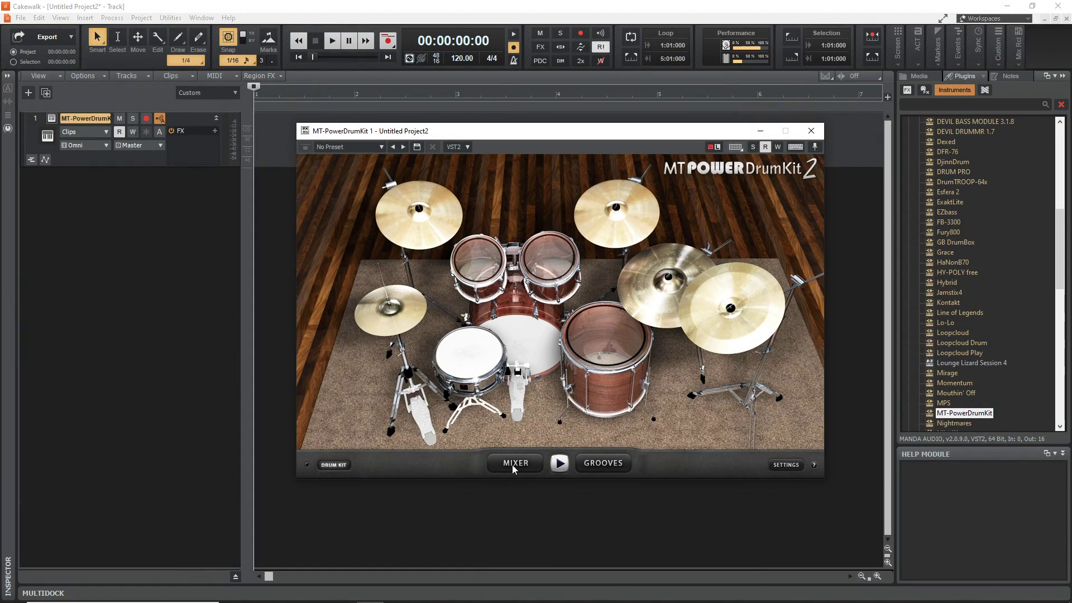
Preview the MT-PowerDrumKit internal mixer before clearing the project
click(512, 465)
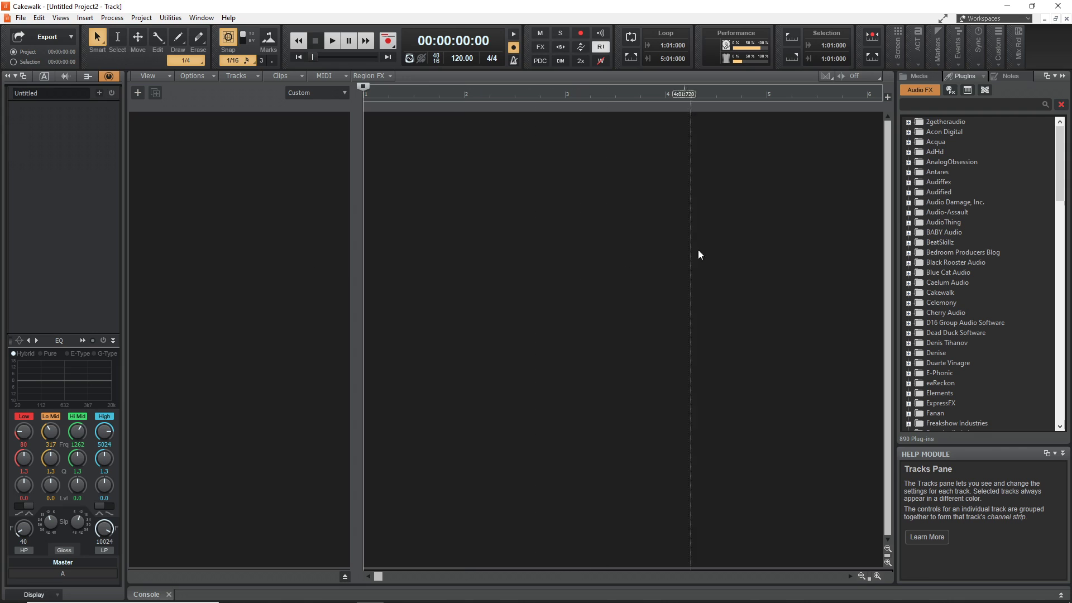
Drag MT-PowerDrumKit from the Uncategorized instrument plug-ins into the Track pane
click(967, 91)
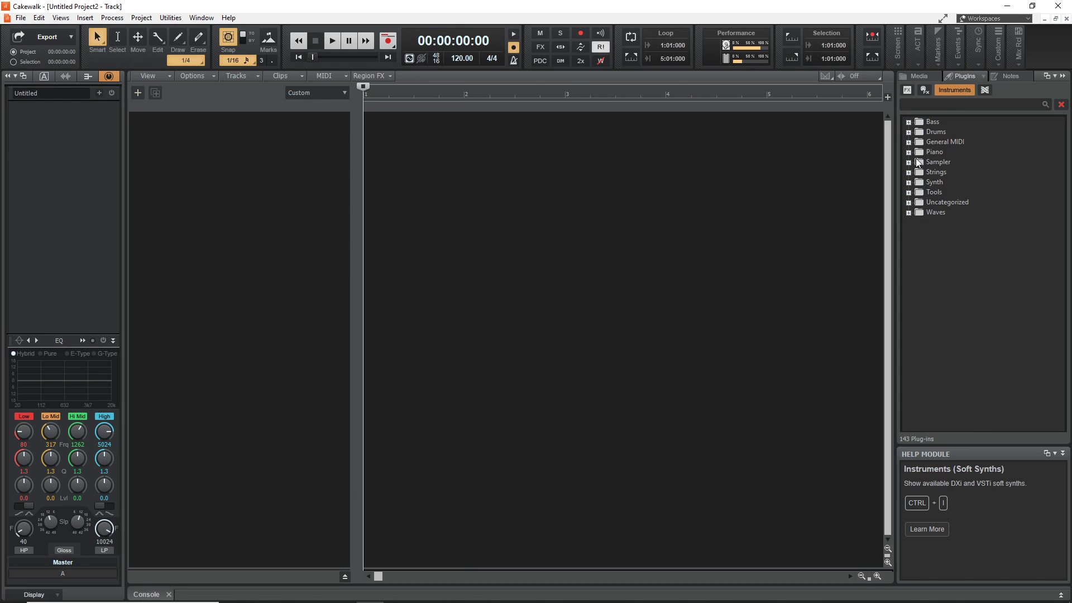
click(908, 202)
scroll(976, 381, down, 6)
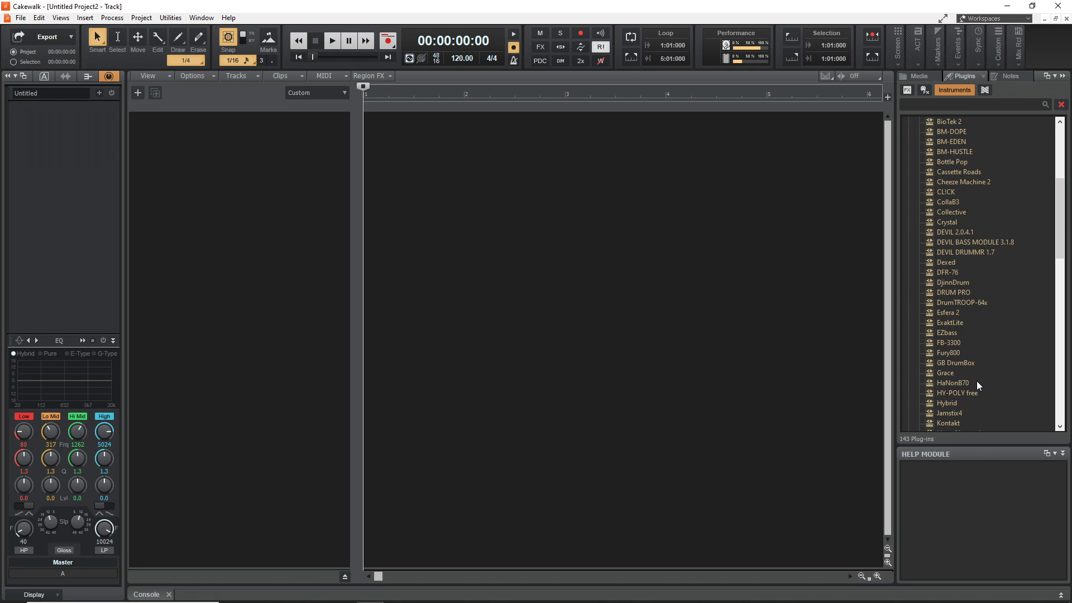
scroll(973, 390, down, 2)
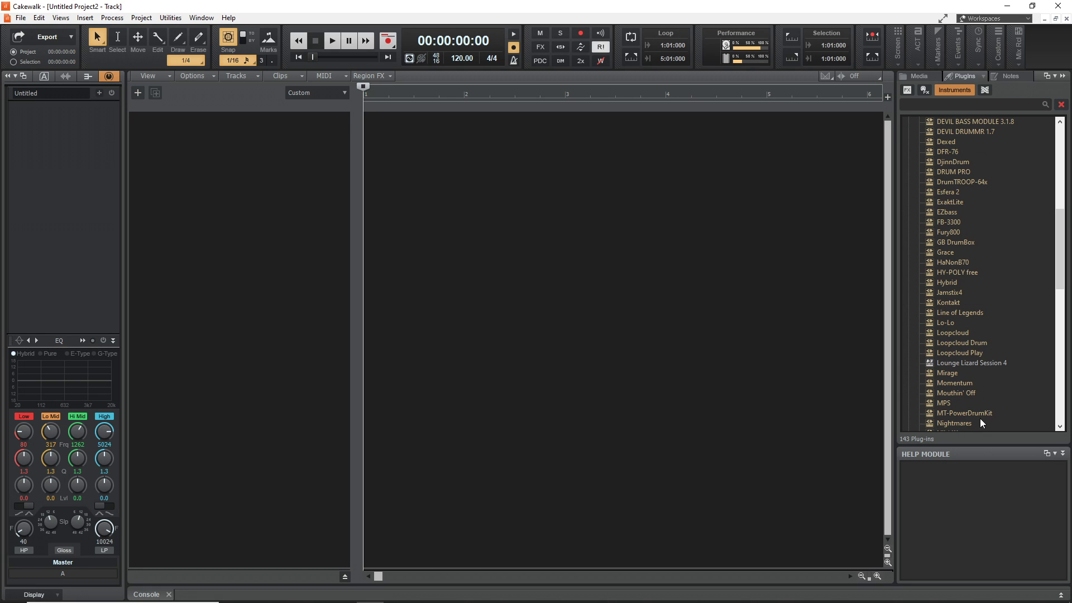
drag(974, 419, 163, 132)
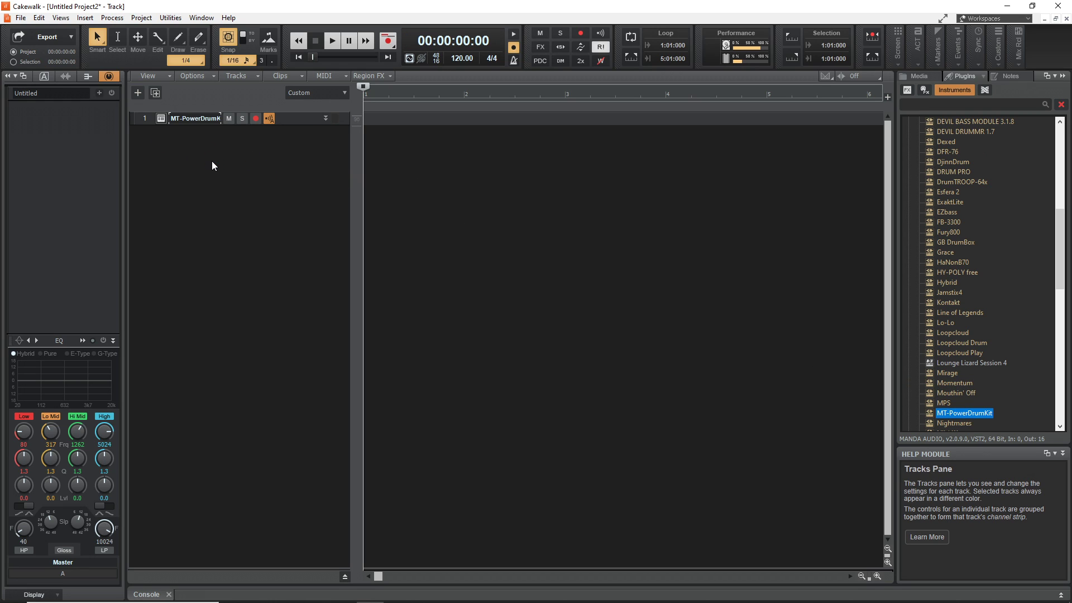
Insert a new stereo bus into the project
click(81, 19)
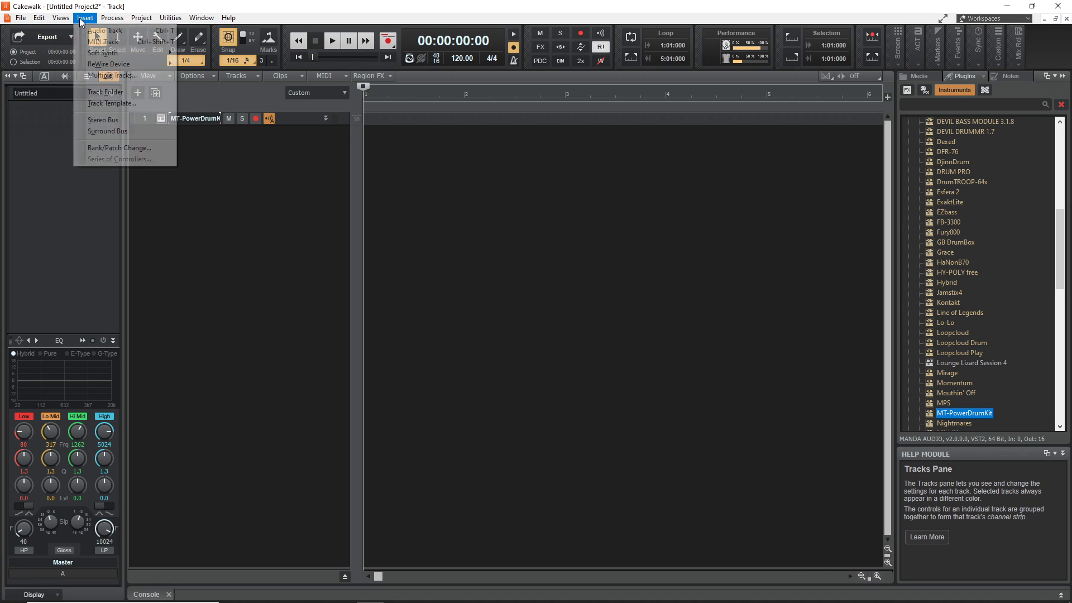
click(106, 120)
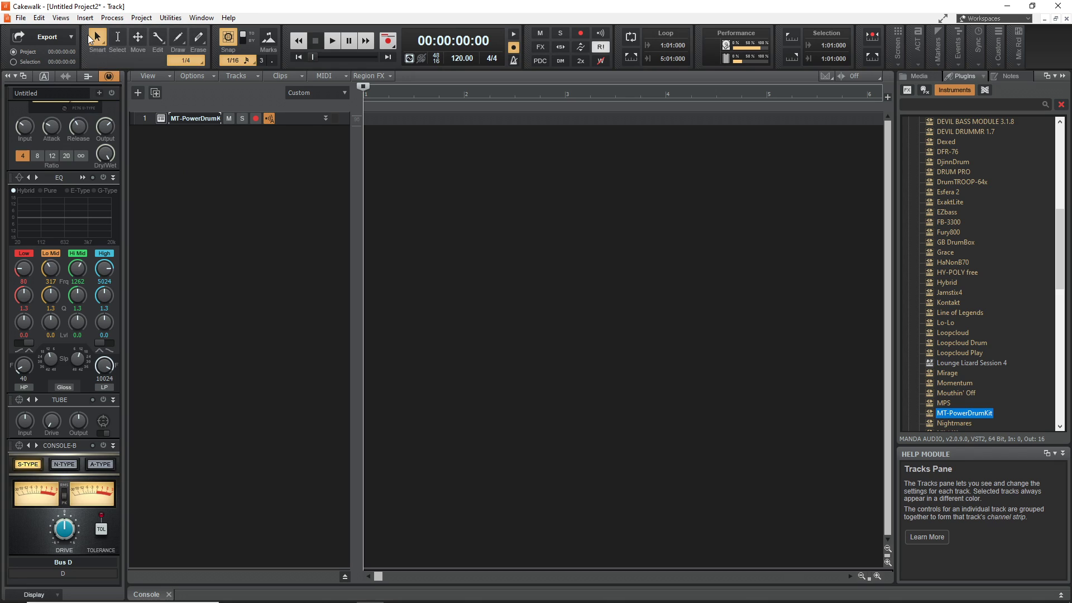
click(85, 18)
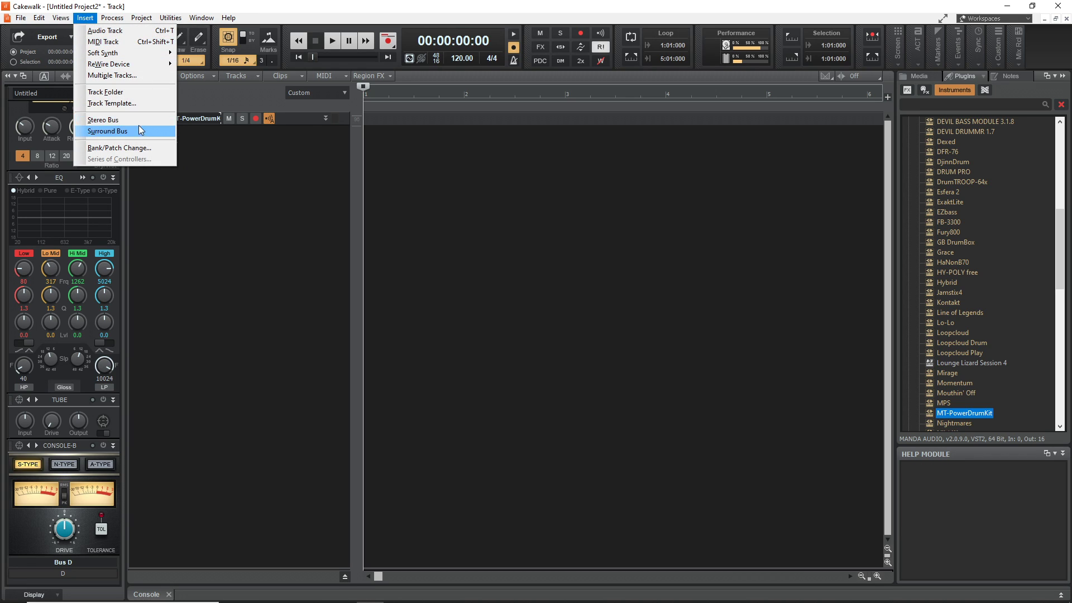
click(290, 6)
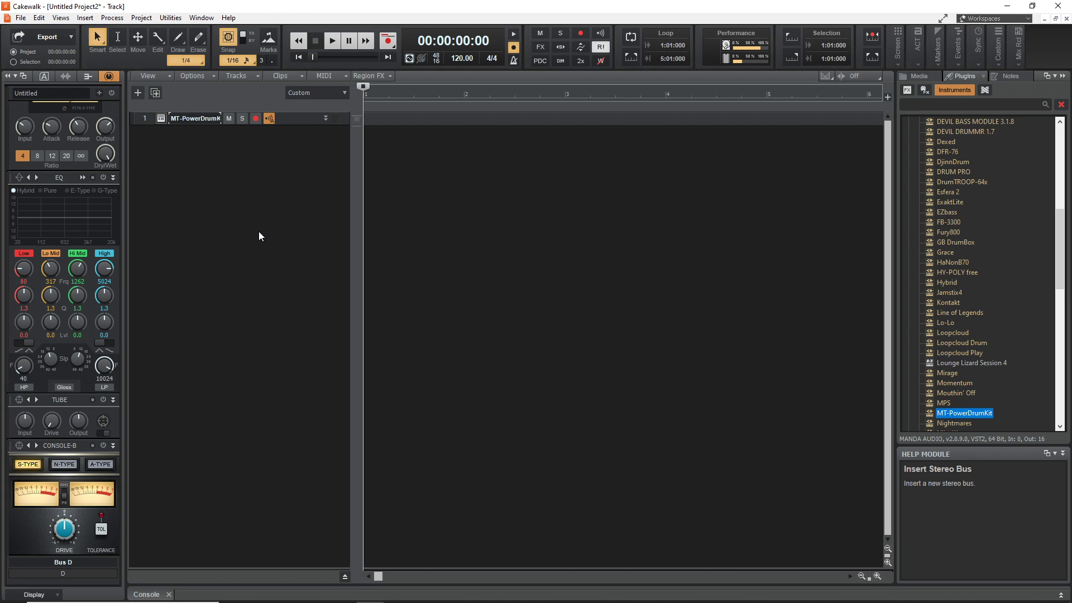
Rename Bus D to 'Drum Bus' in the Console View, then close the console
click(61, 18)
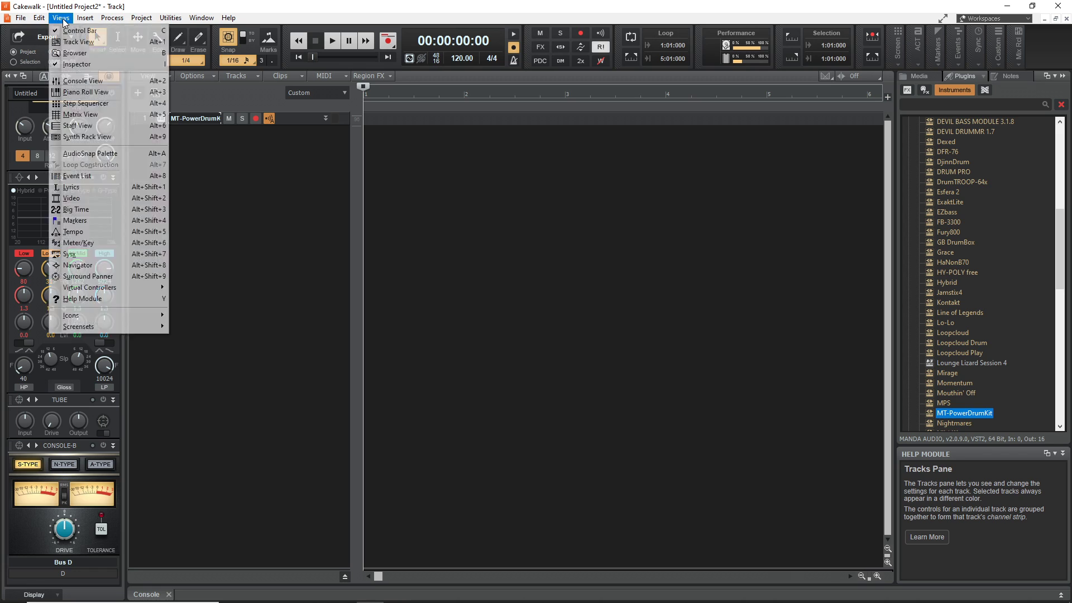
click(115, 79)
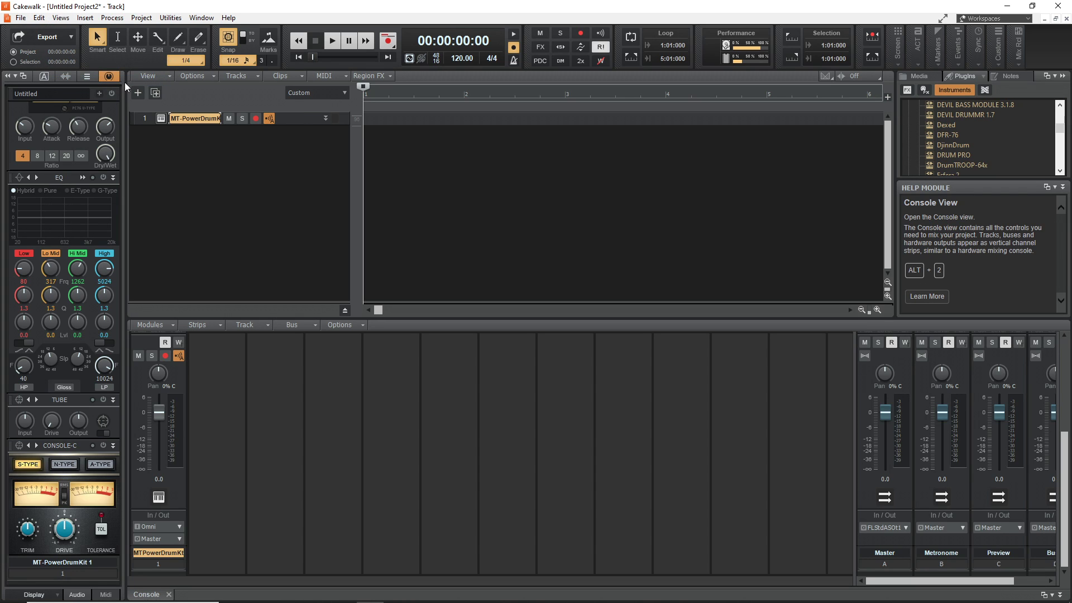
click(7, 76)
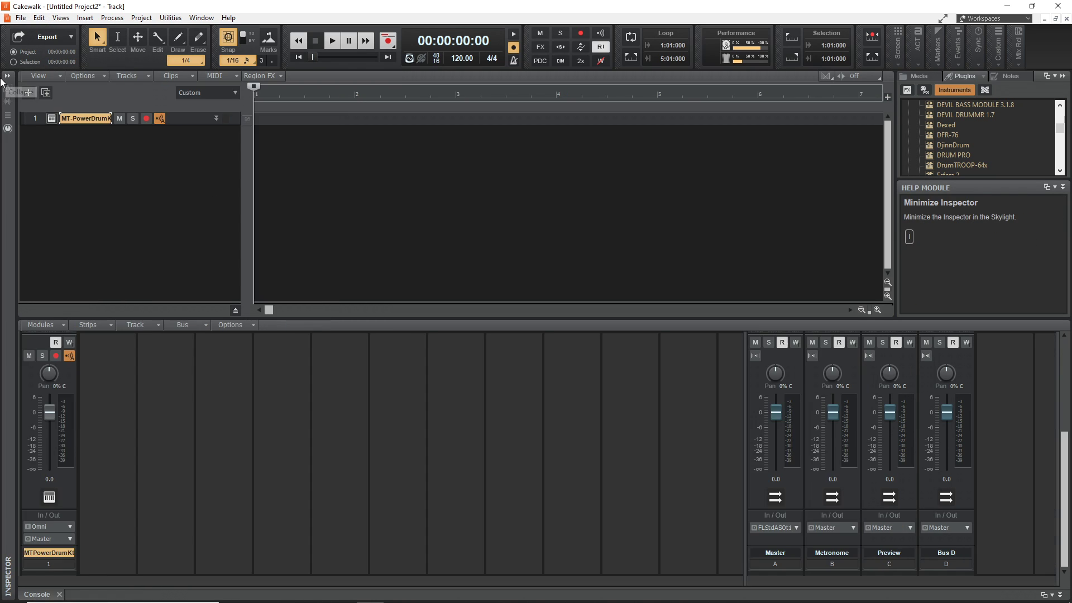
double_click(945, 552)
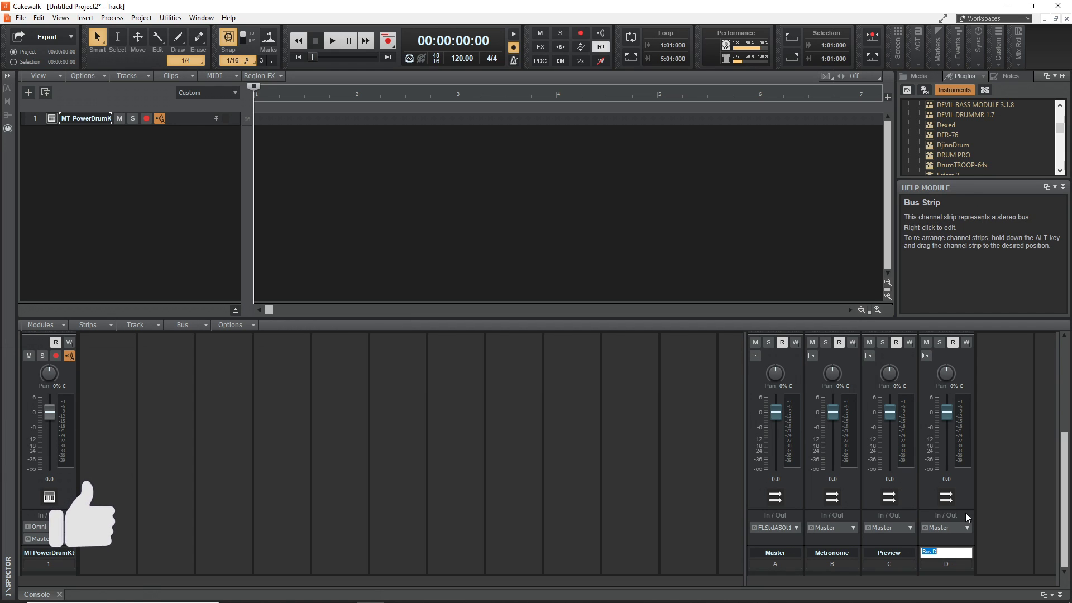
text(Drum Bus)
key(Return)
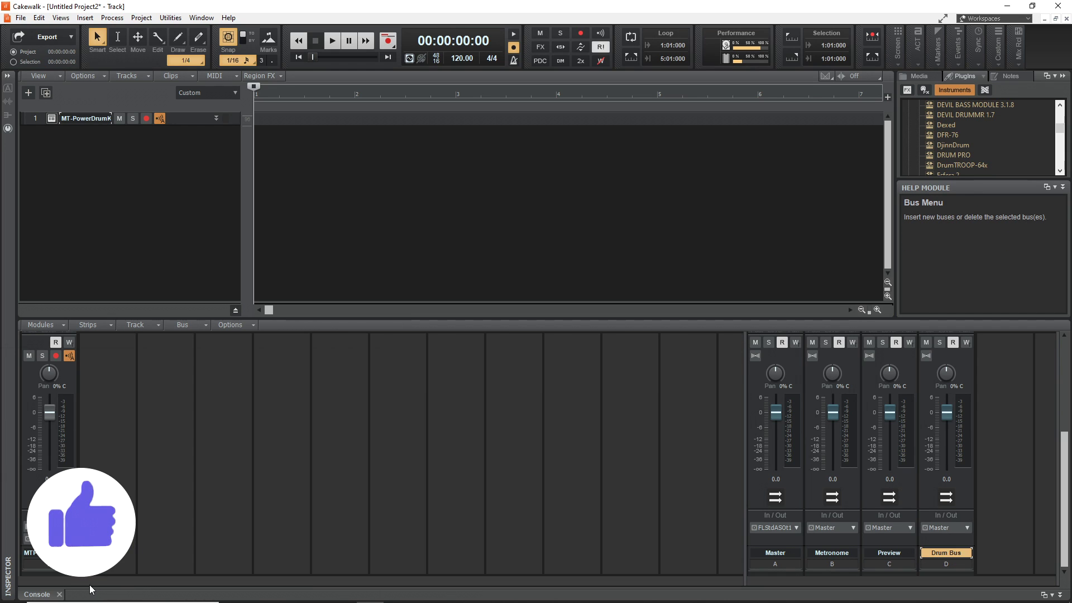
click(60, 594)
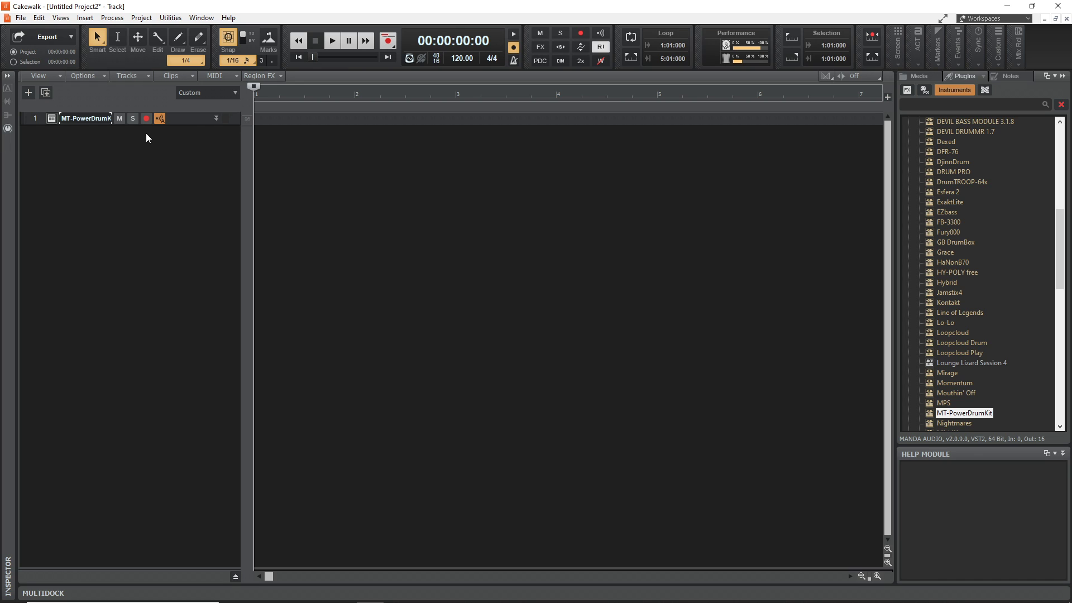
Open track 1's MT-PowerDrumKit window and show its per-drum channel mixer
click(216, 118)
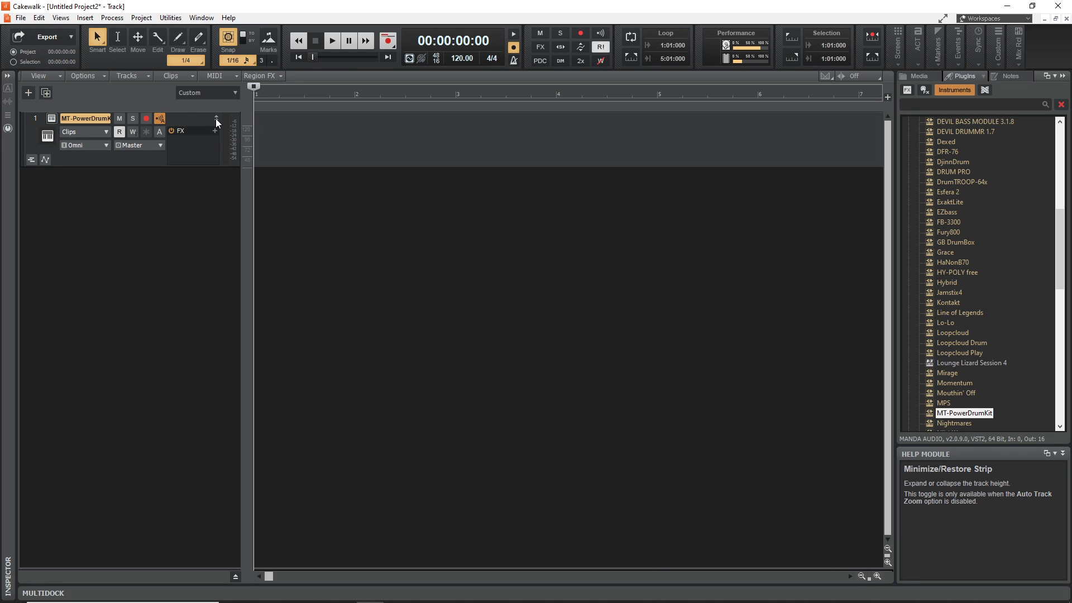
click(53, 119)
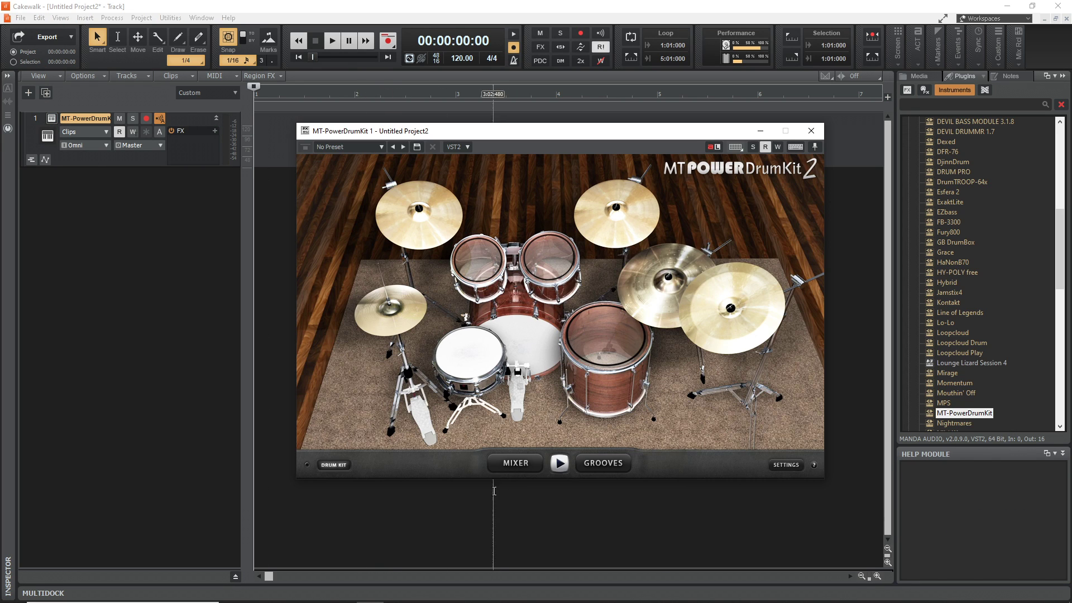
click(514, 464)
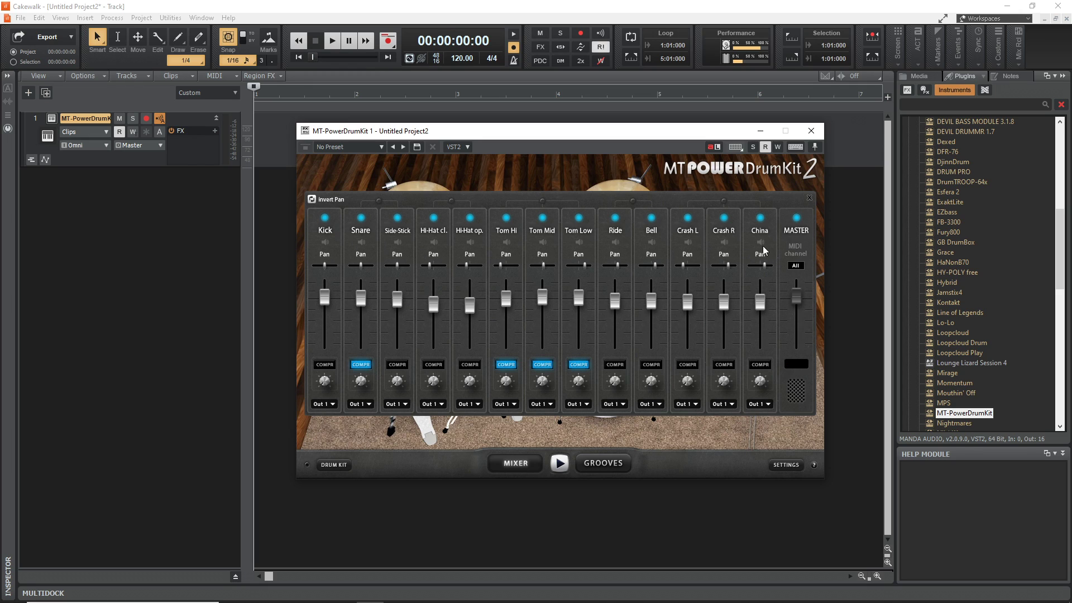
mouse_move(769, 268)
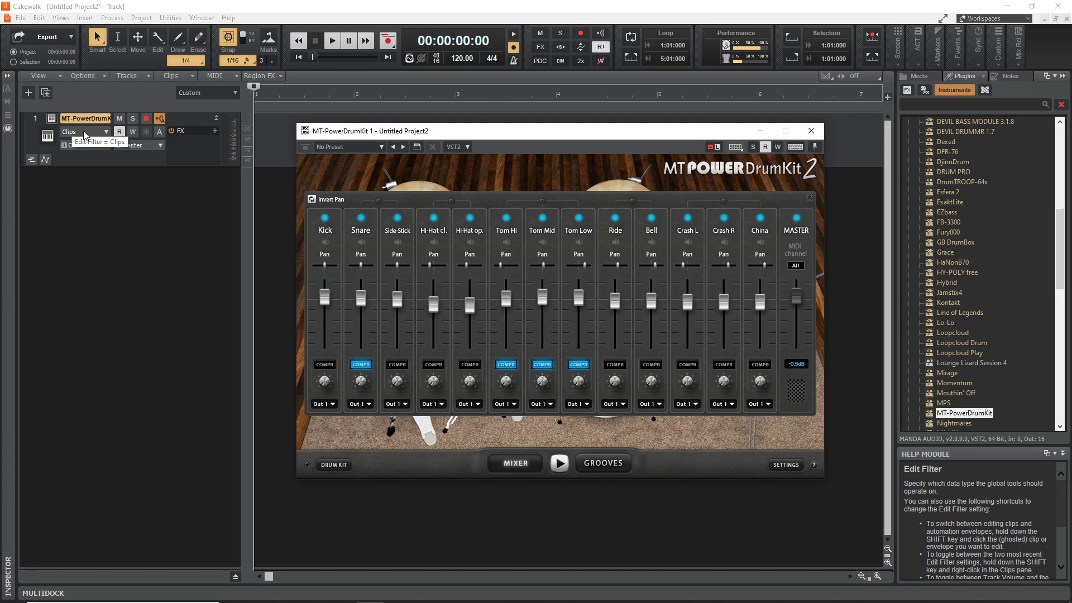
click(85, 18)
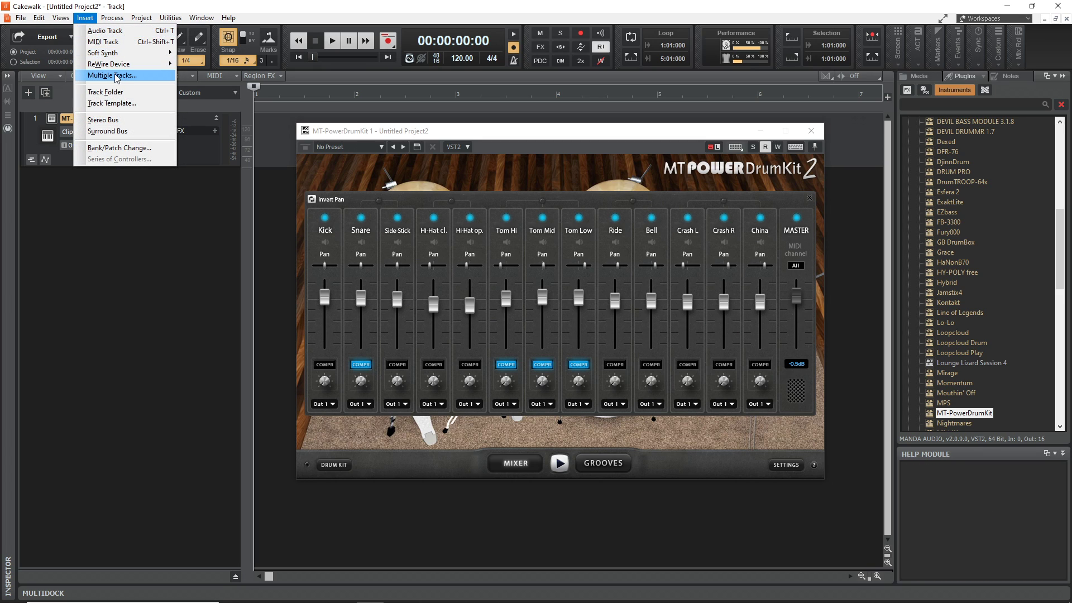
Insert six audio tracks with Drum Bus as main destination, plus one MIDI track
click(116, 82)
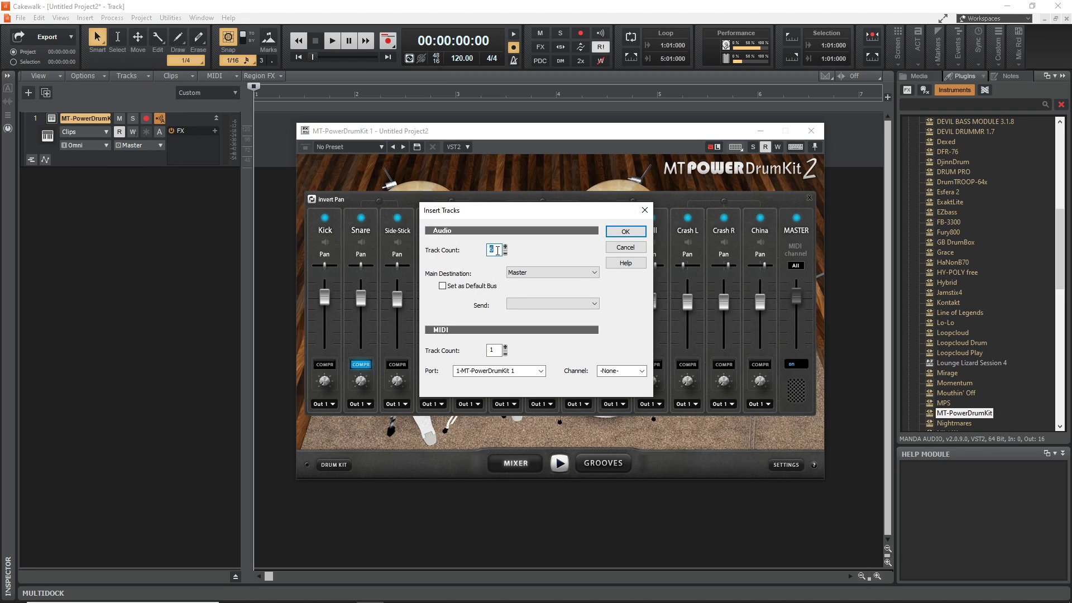
click(566, 277)
click(533, 307)
click(626, 232)
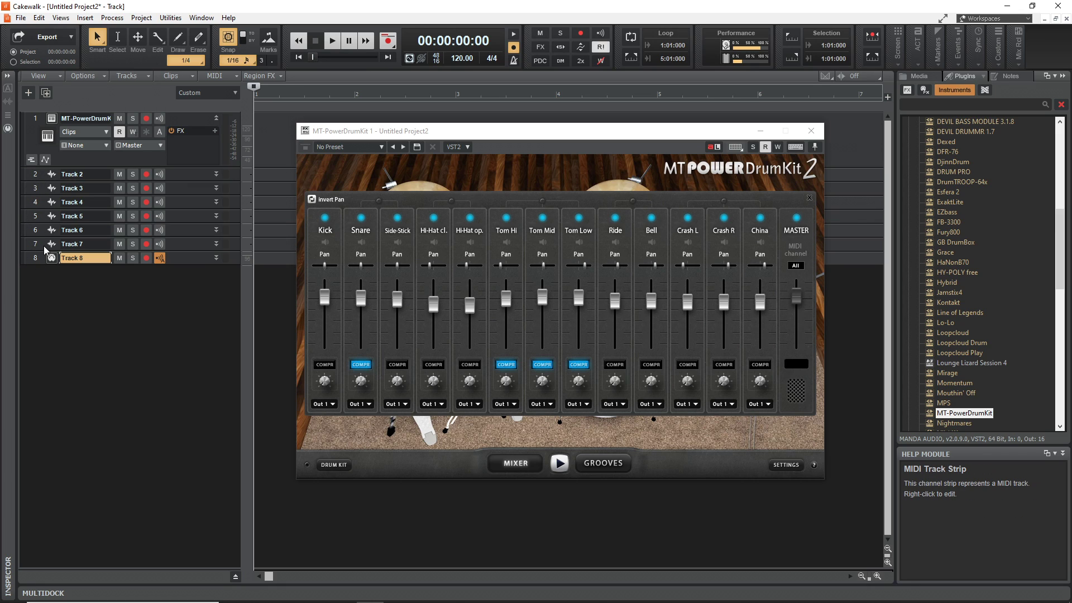
Delete the unneeded MIDI Track 8
click(35, 259)
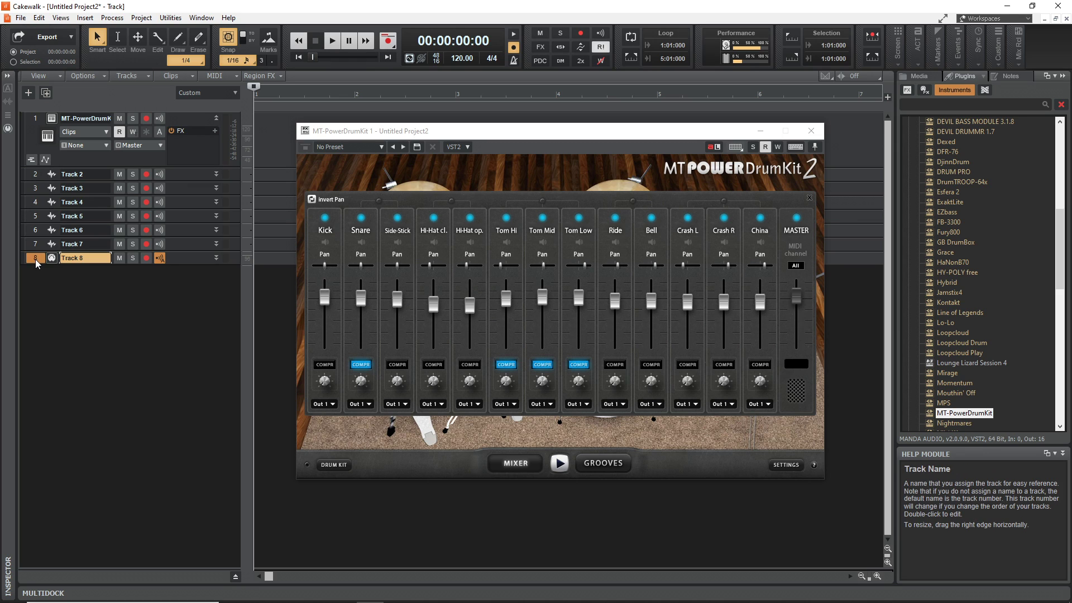
right_click(36, 260)
click(67, 304)
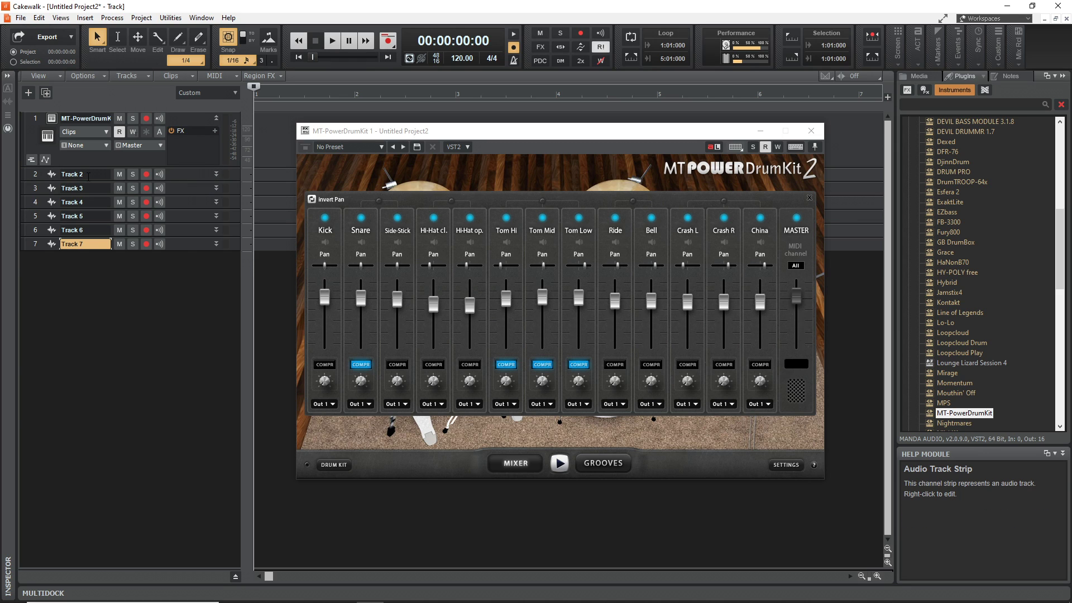
Rename track 1 to Kick
click(89, 174)
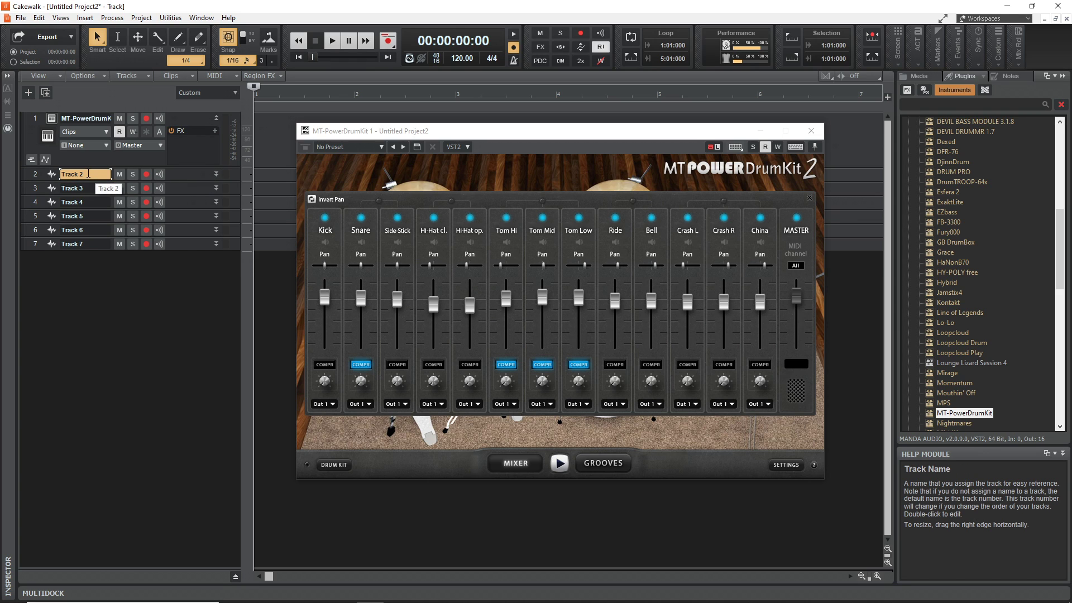
double_click(84, 118)
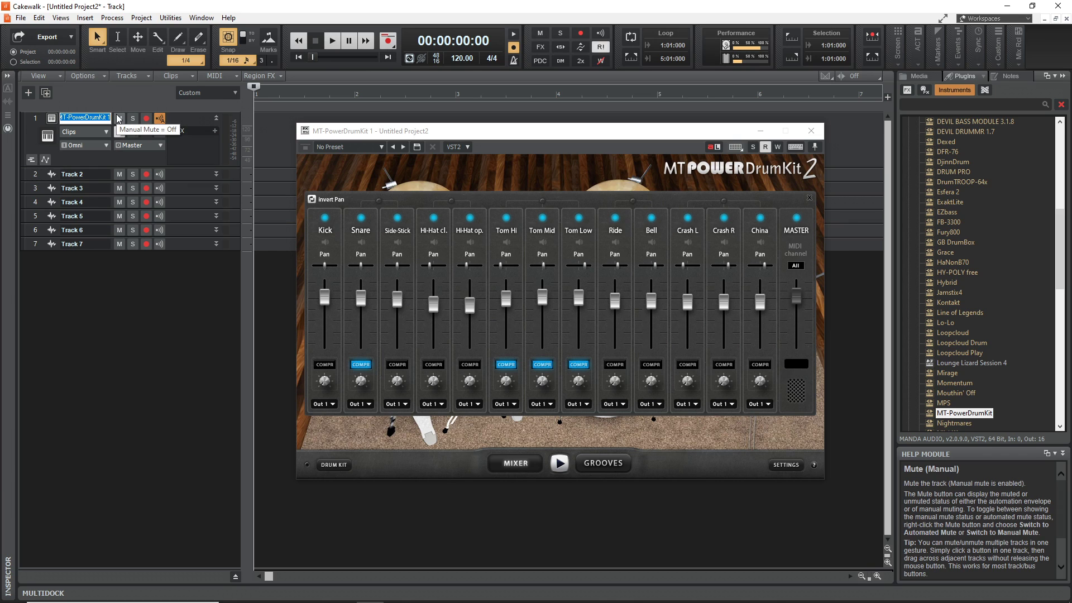
text(Kick)
key(Return)
Name tracks 2–4 Snare, Toms and HiHats
double_click(84, 174)
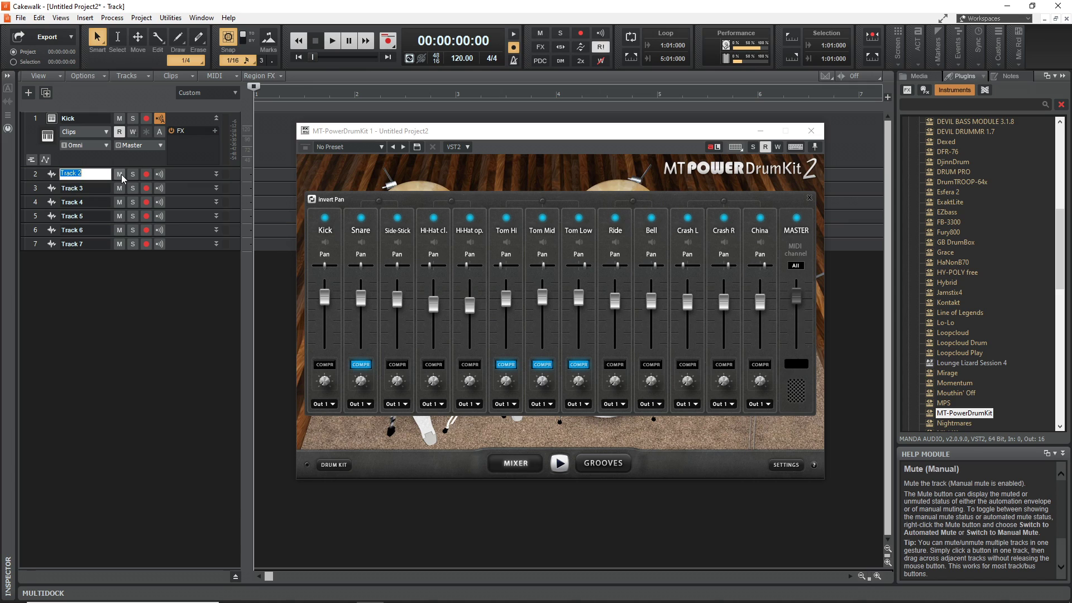
text(Snare)
key(Tab)
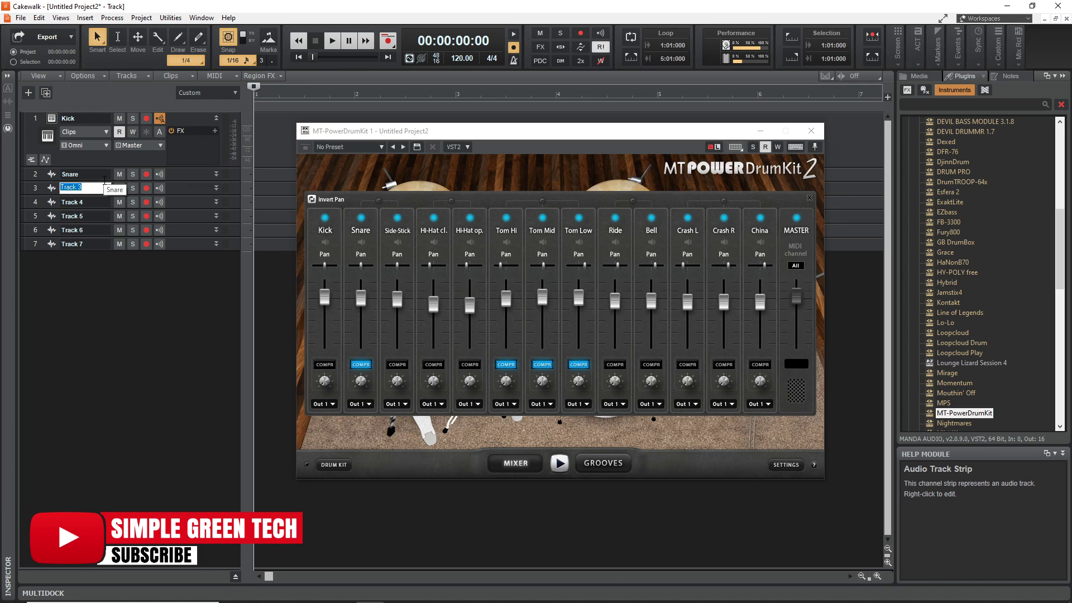
text(Toms)
key(Tab)
text(H)
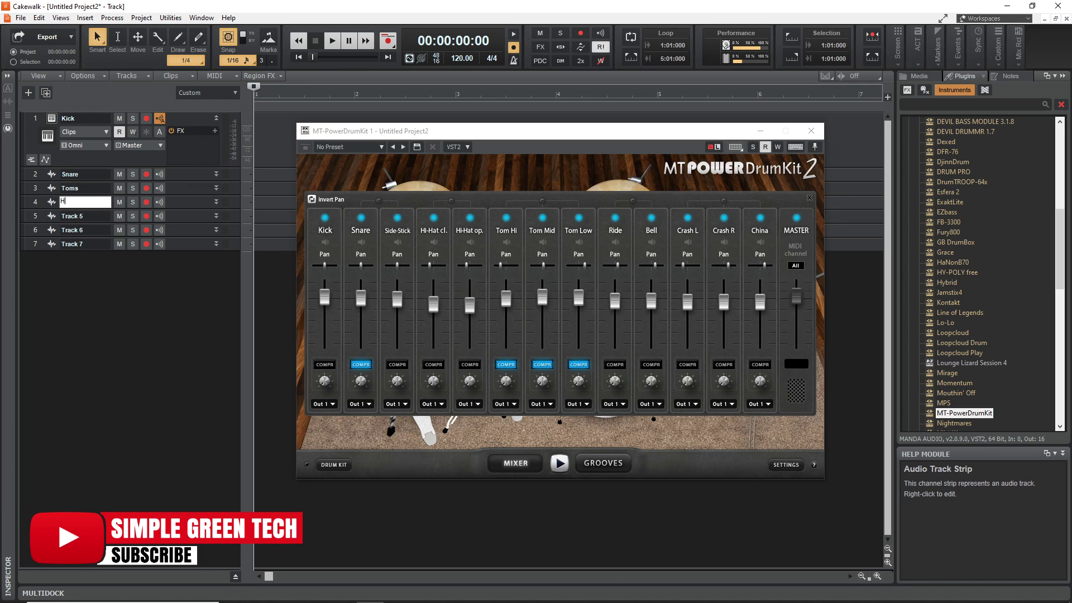
text(iHats)
key(Tab)
Name tracks 5–7 Ride, Crash and China
text(Ride)
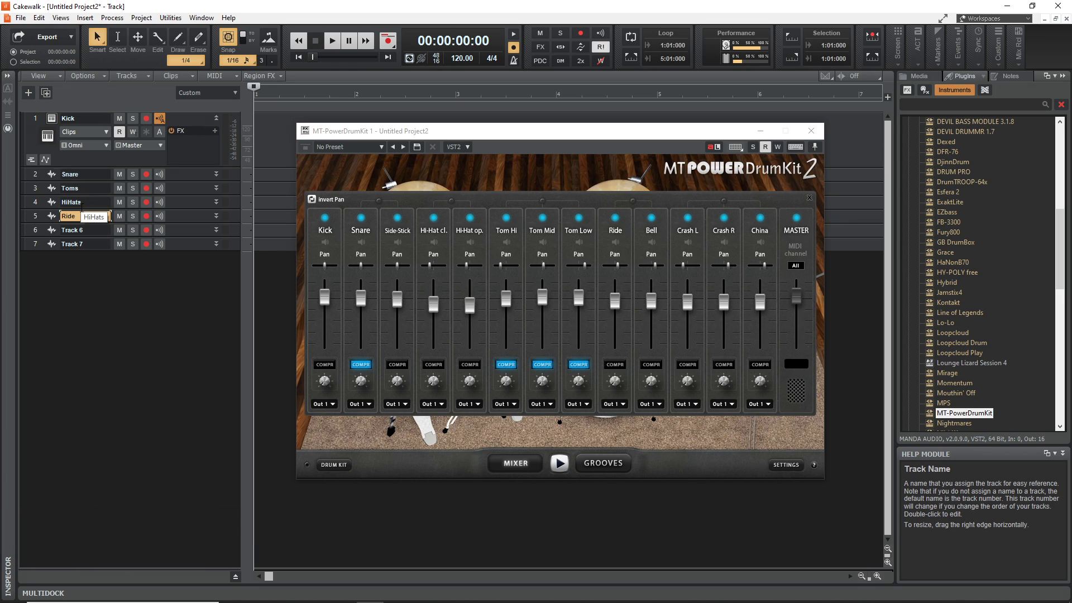
key(Tab)
text(Crash)
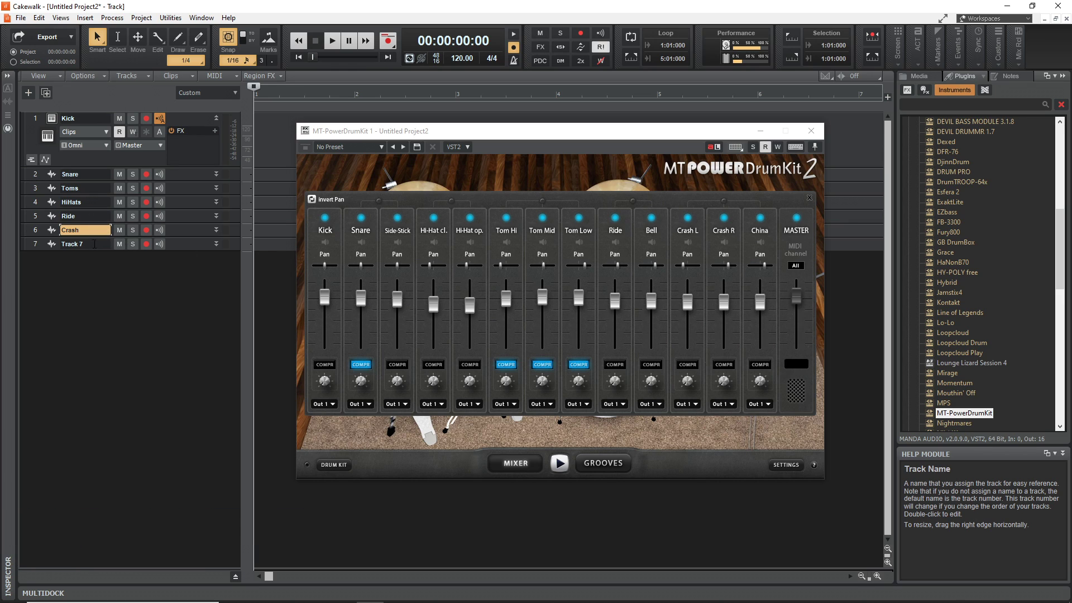
key(Tab)
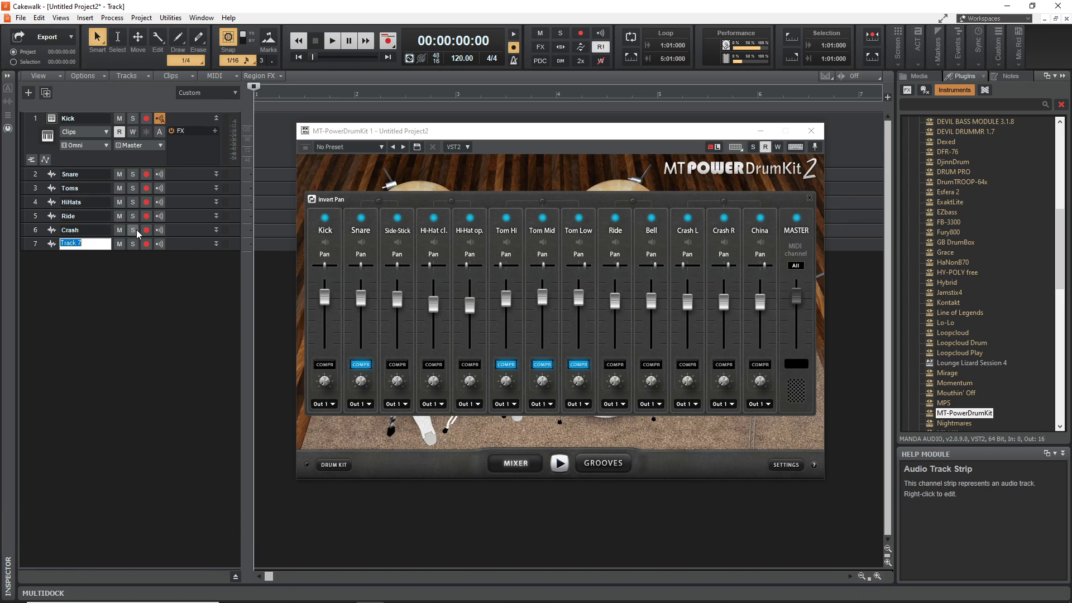
text(C)
text(hibn)
key(BackSpace)
key(BackSpace)
text(na)
key(Return)
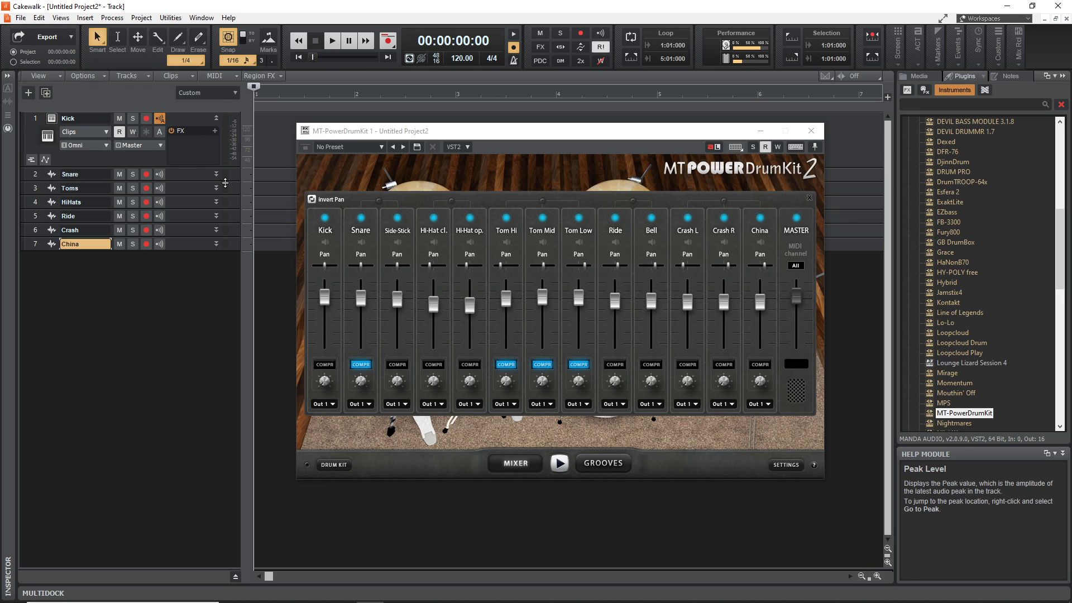
Set the Snare and Toms track inputs to MT-PowerDrumKit outputs 2 and 3
click(218, 177)
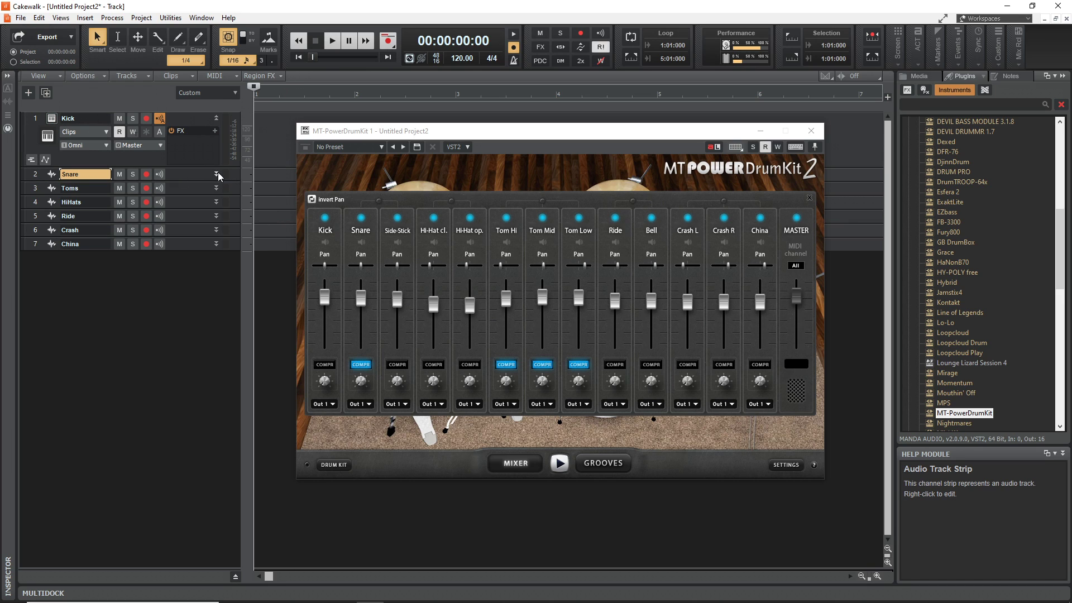
click(217, 174)
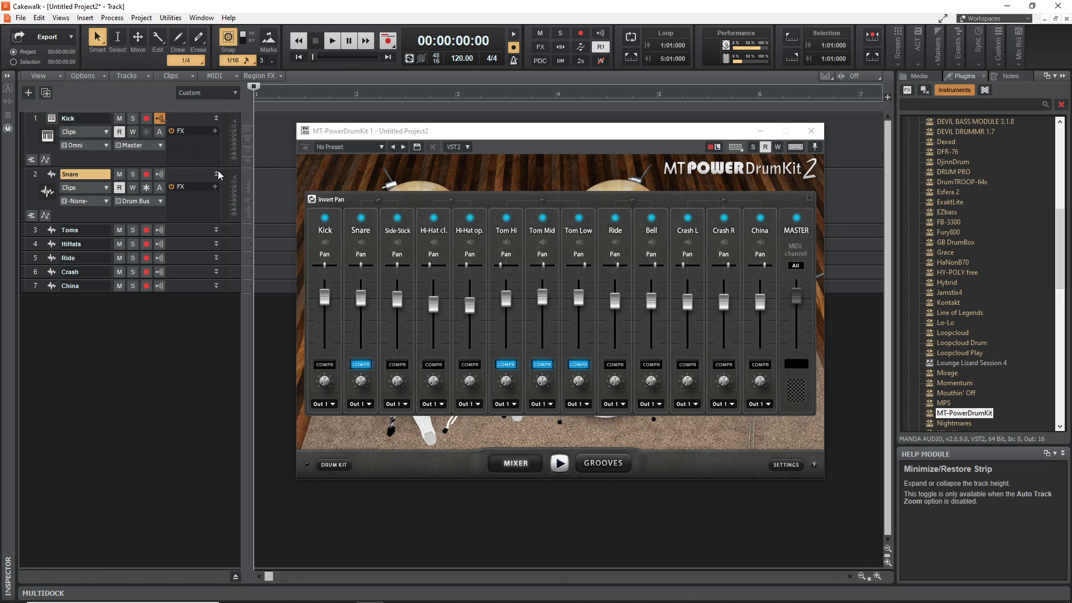
click(106, 202)
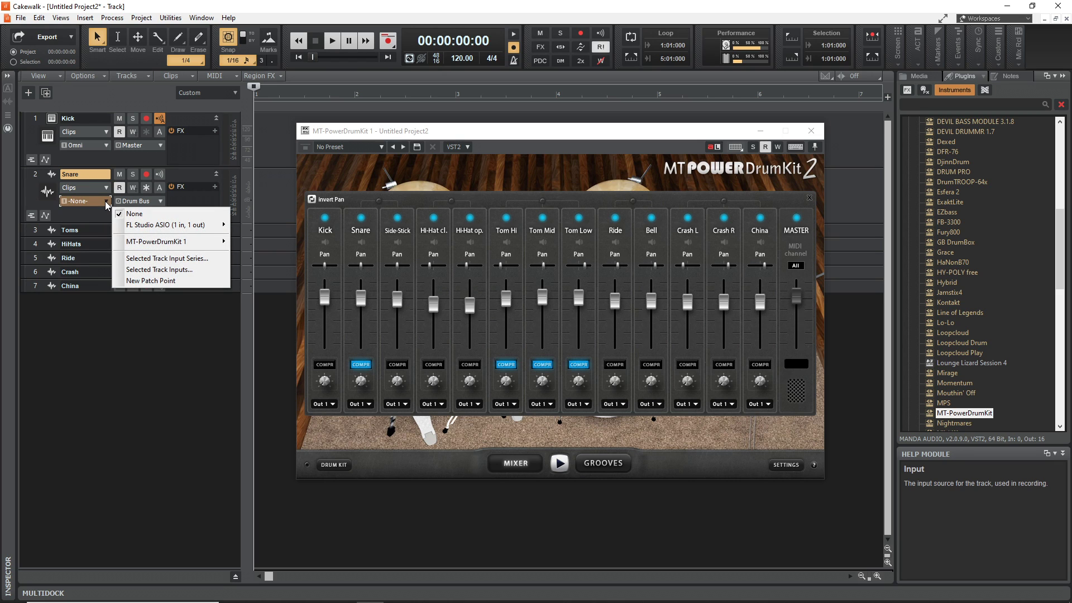
mouse_move(180, 248)
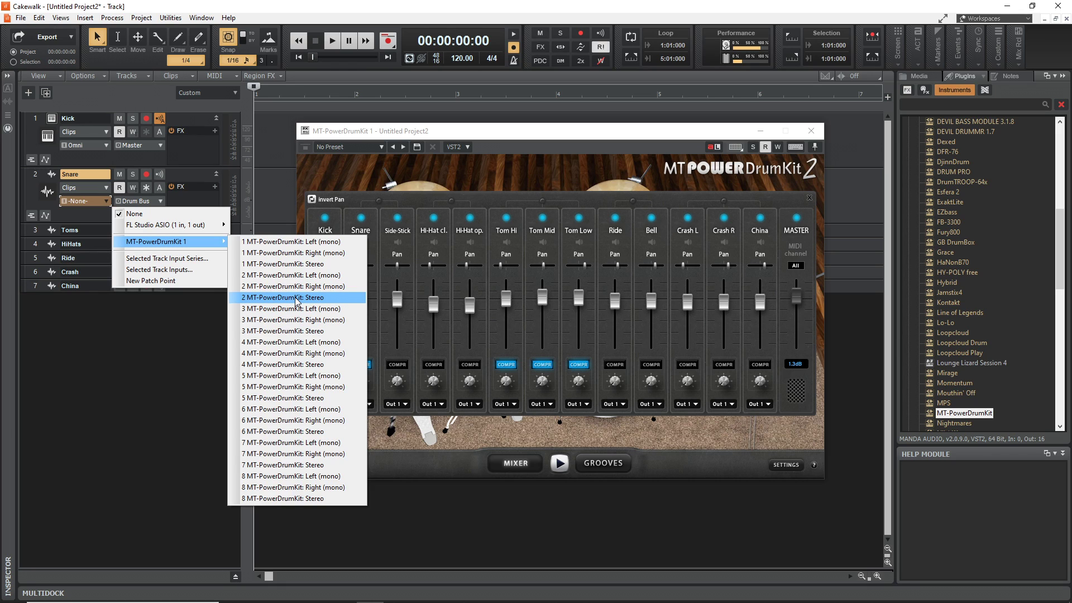
click(296, 298)
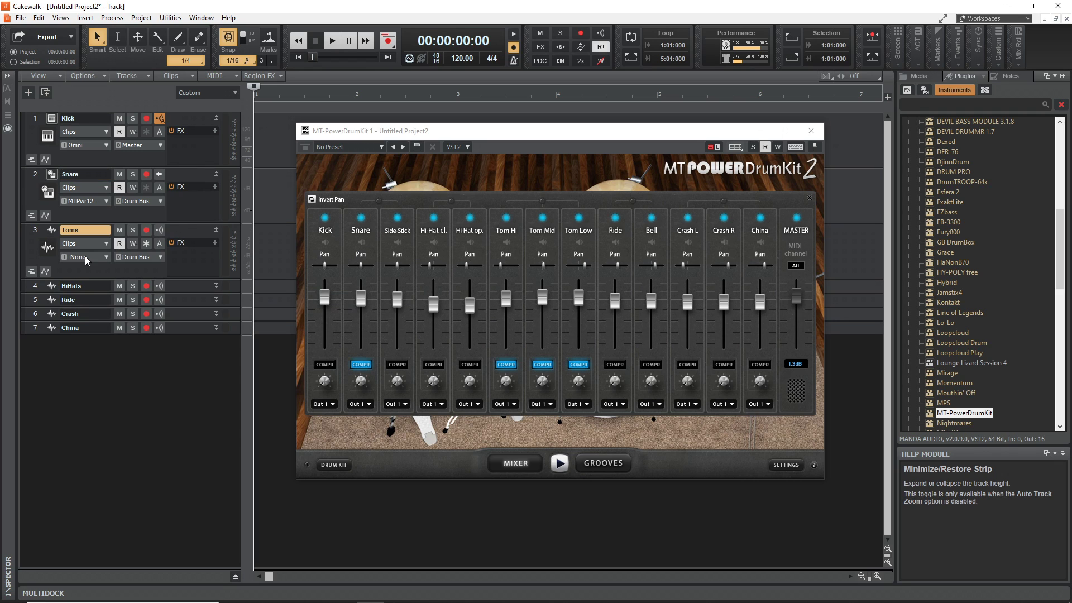
click(105, 258)
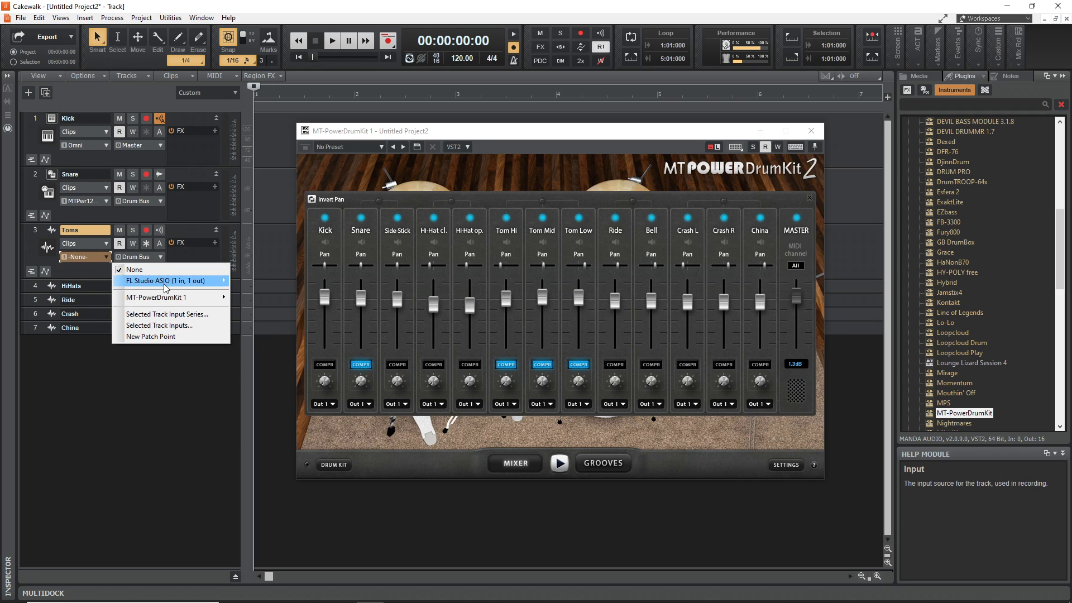
mouse_move(196, 297)
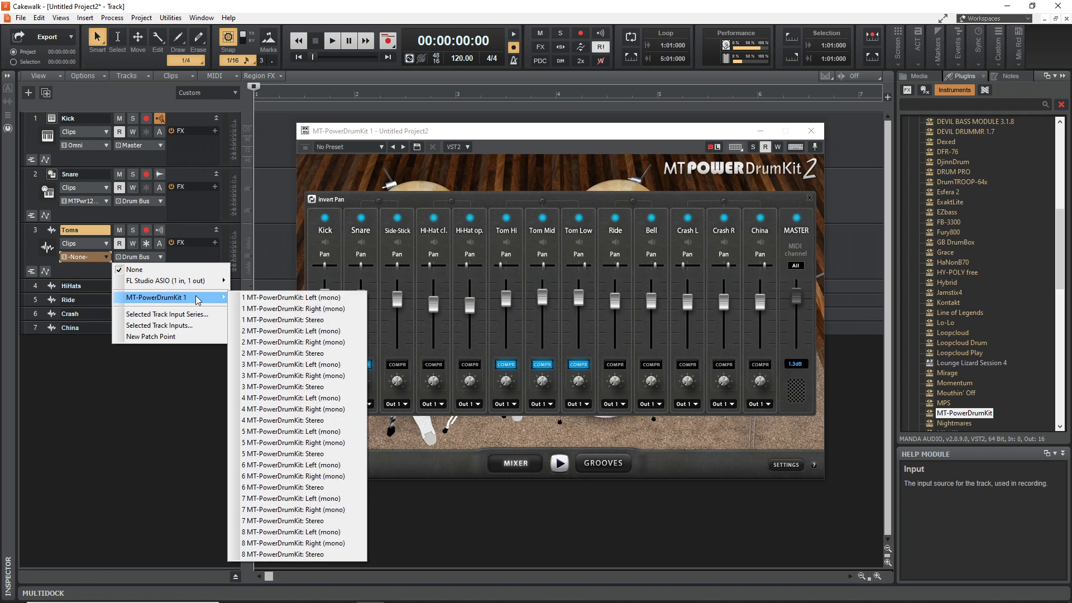
click(282, 366)
Set the HiHats and Ride track inputs to MT-PowerDrumKit outputs 4 and 5
click(84, 286)
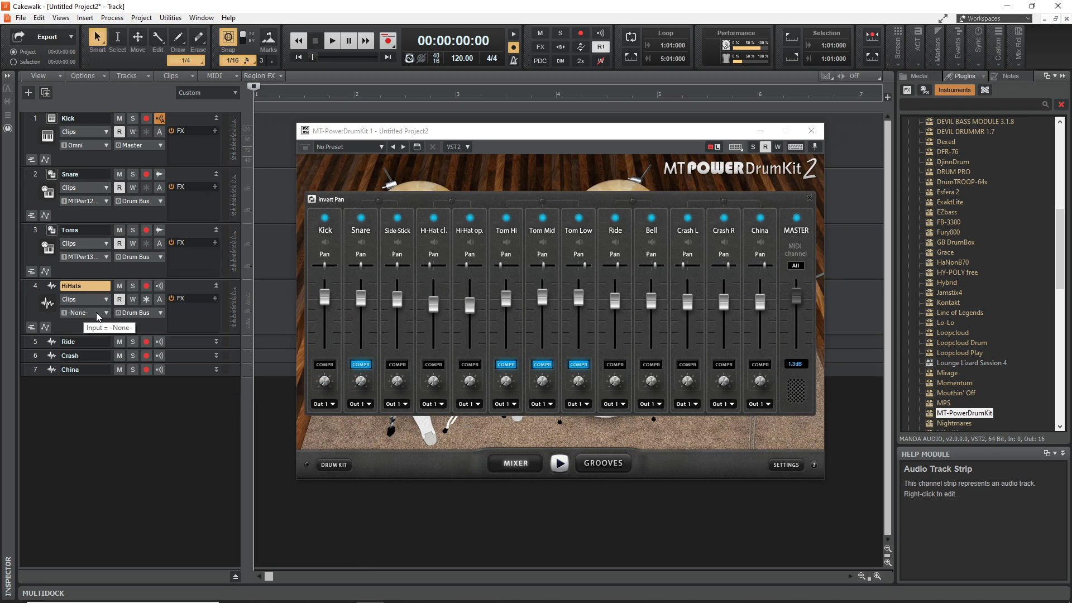
click(104, 313)
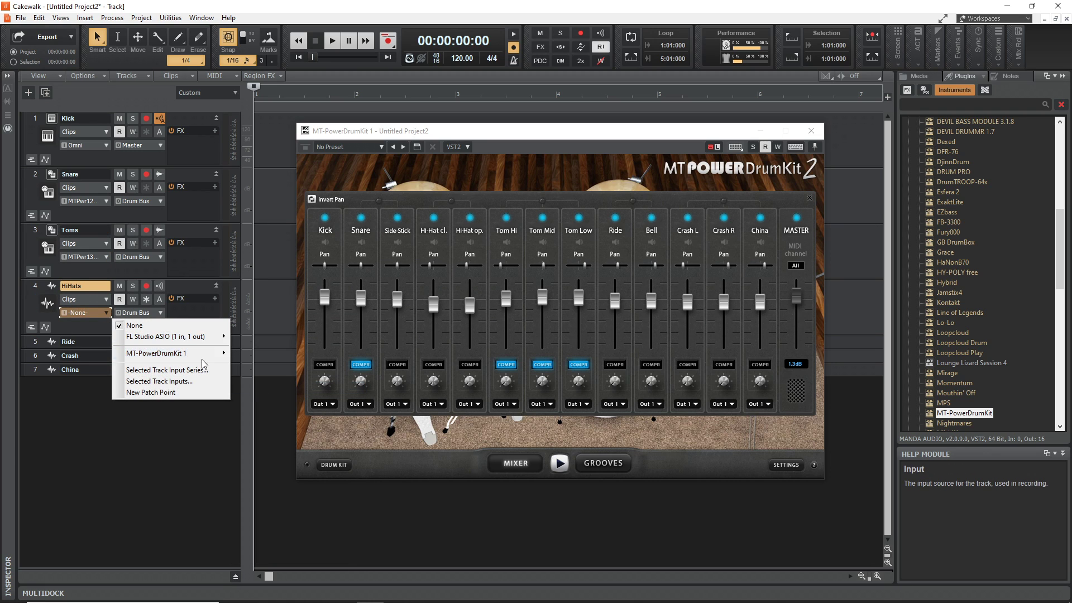
mouse_move(207, 354)
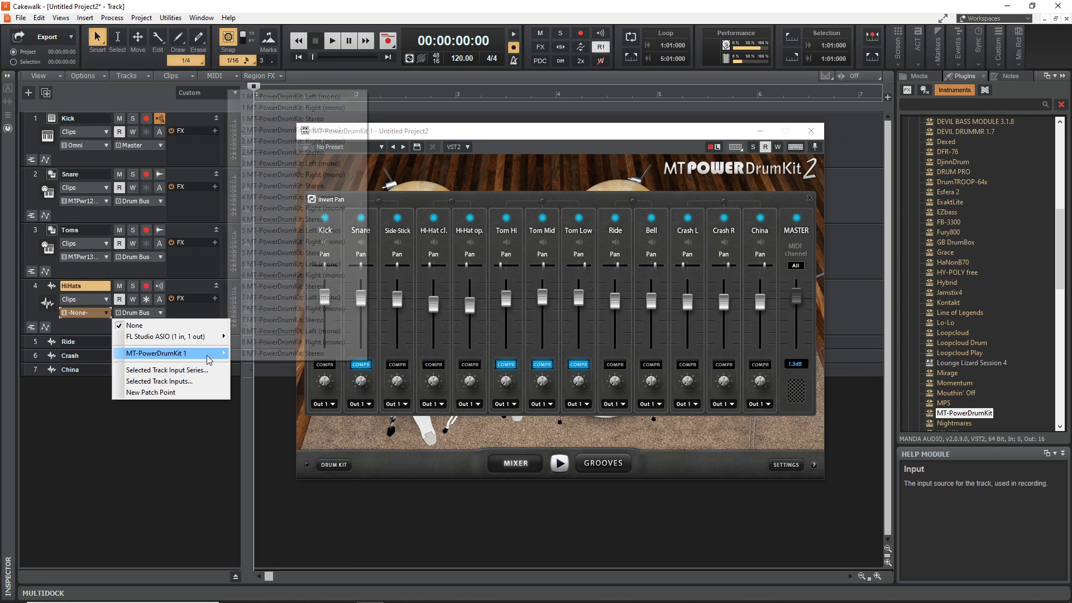
click(296, 222)
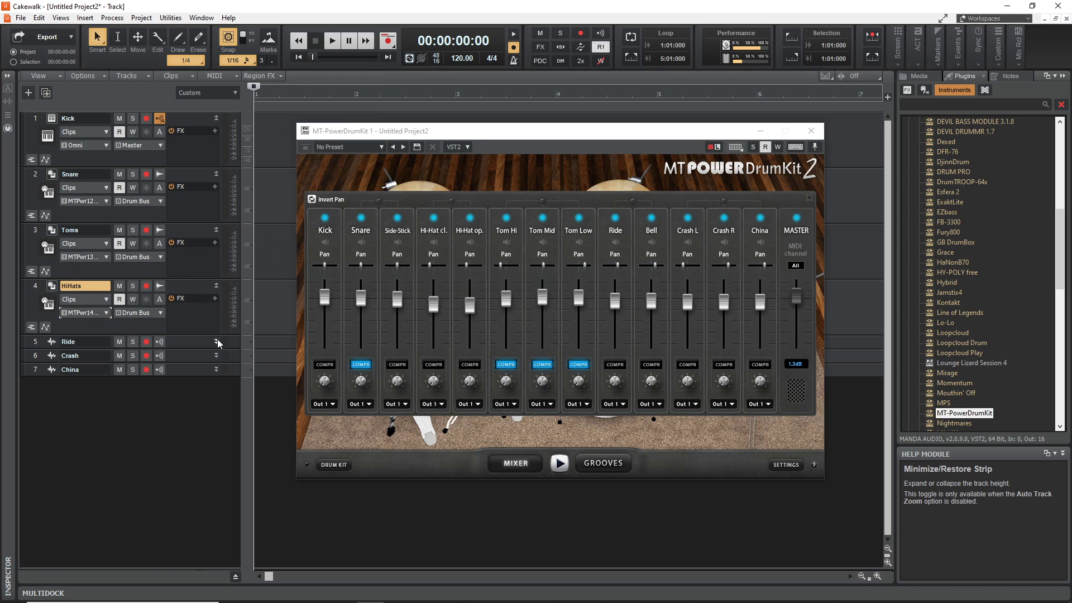
click(84, 341)
click(106, 368)
click(121, 379)
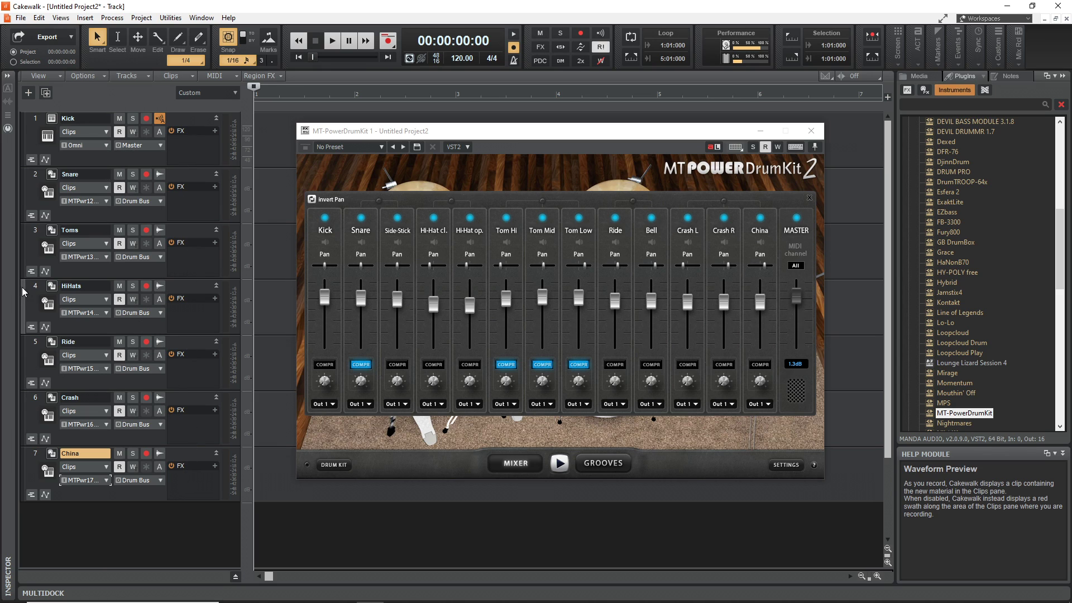
click(335, 466)
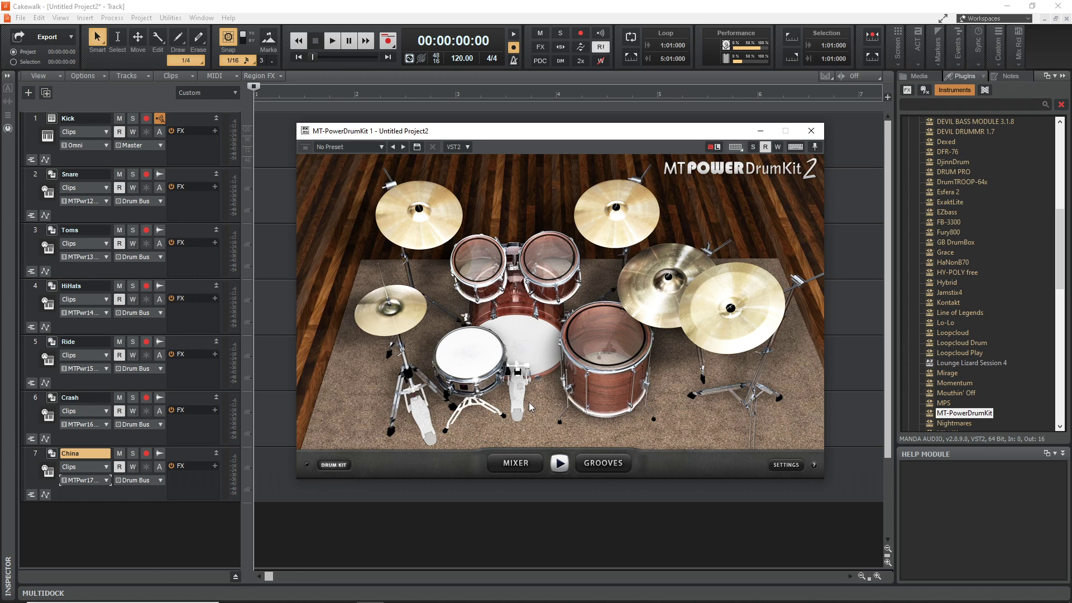
click(523, 367)
click(475, 358)
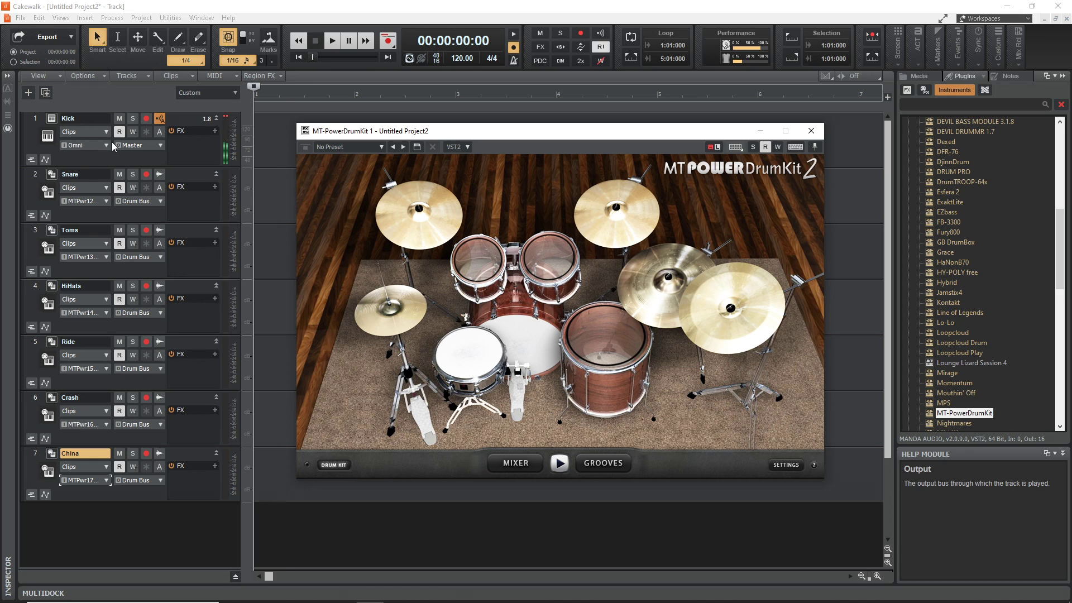
click(506, 464)
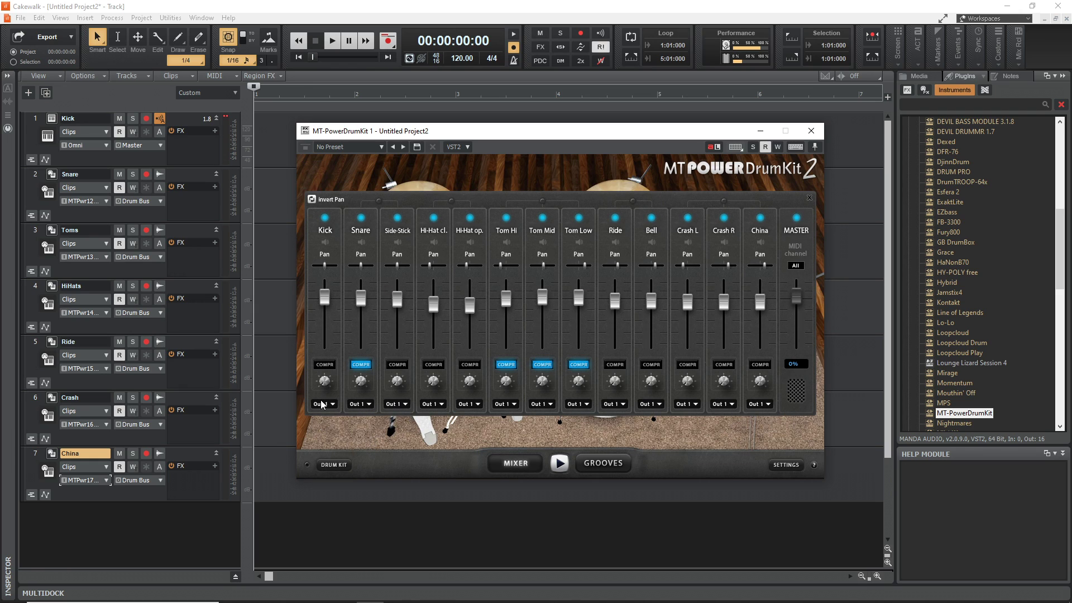
In the kit mixer, send Snare and Side-Stick to Out 2, Hi-Hat cl. to Out 4, Tom Hi to Out 3
click(368, 404)
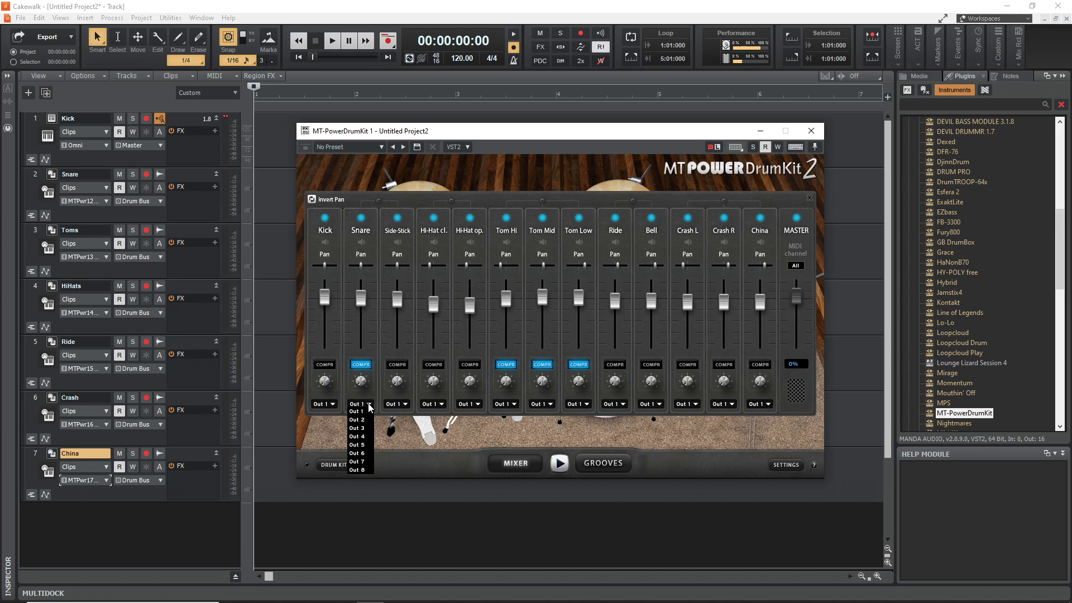
click(368, 423)
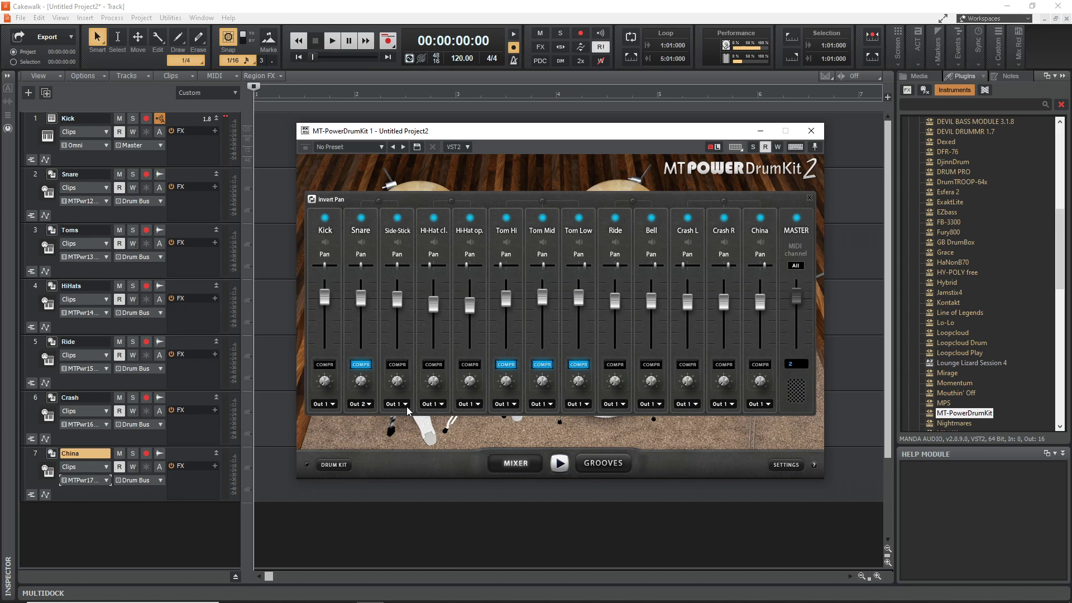
click(405, 404)
click(407, 423)
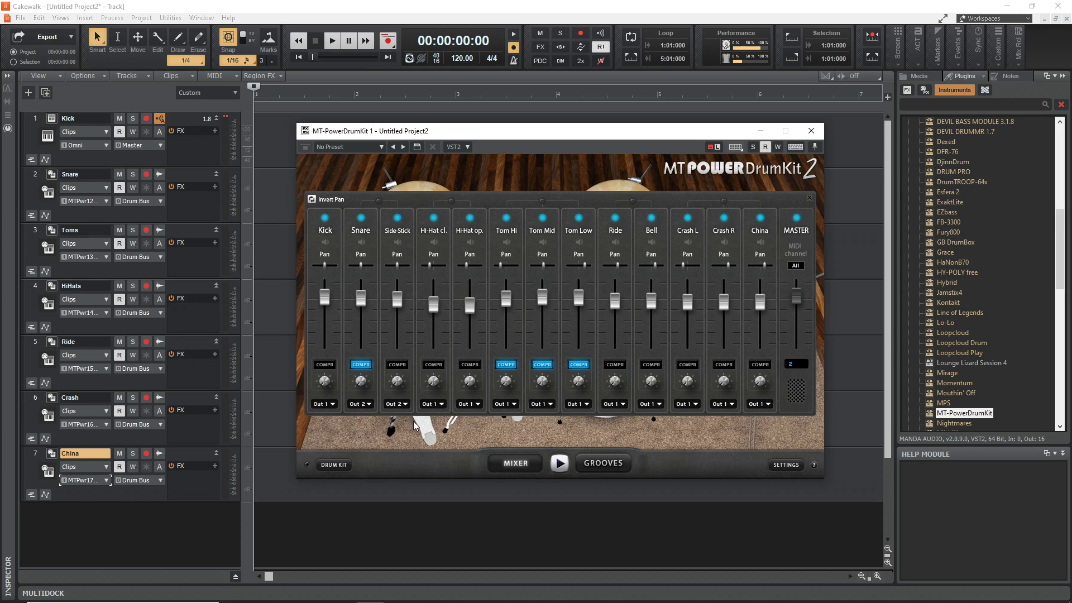
click(441, 405)
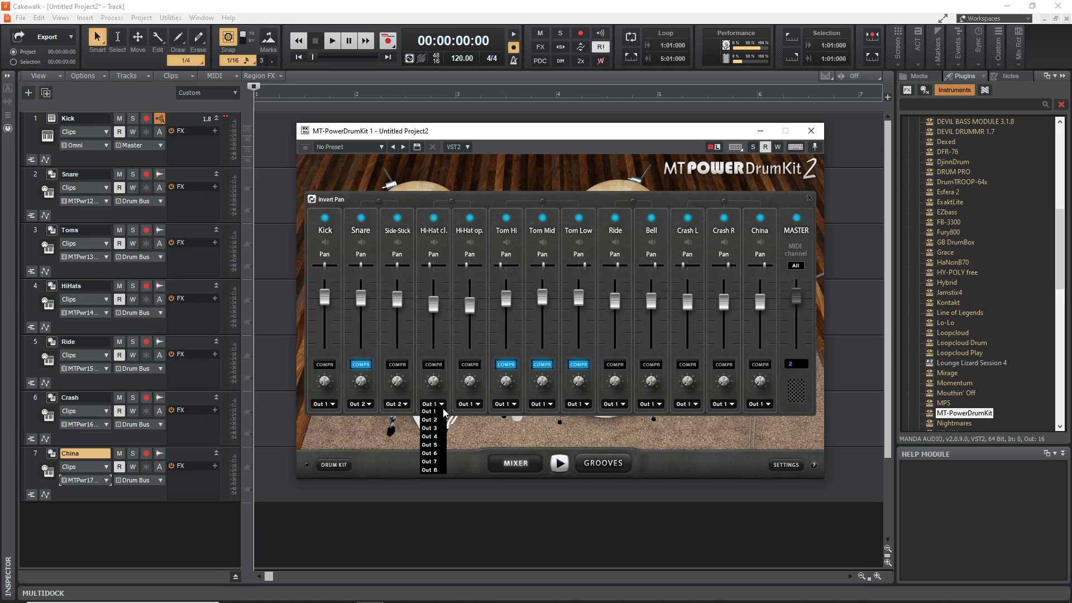
click(437, 436)
click(515, 404)
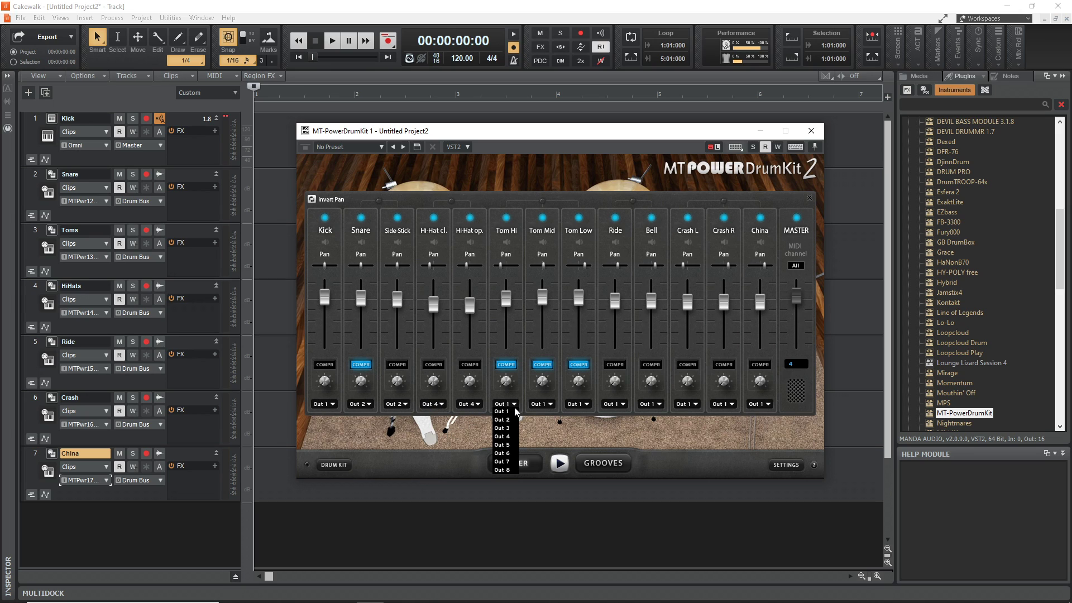
click(514, 429)
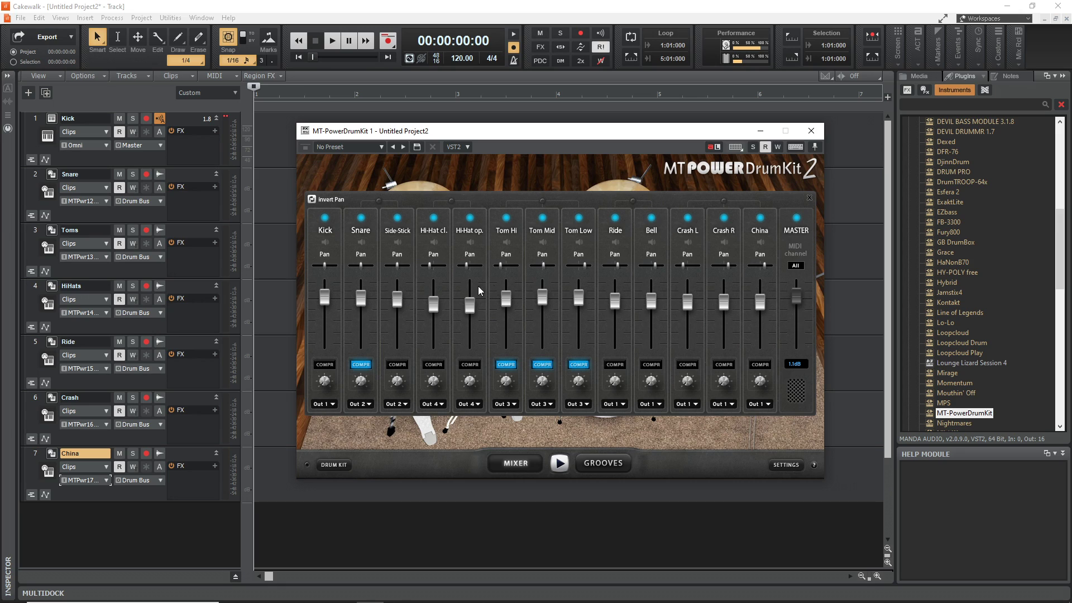
mouse_move(461, 273)
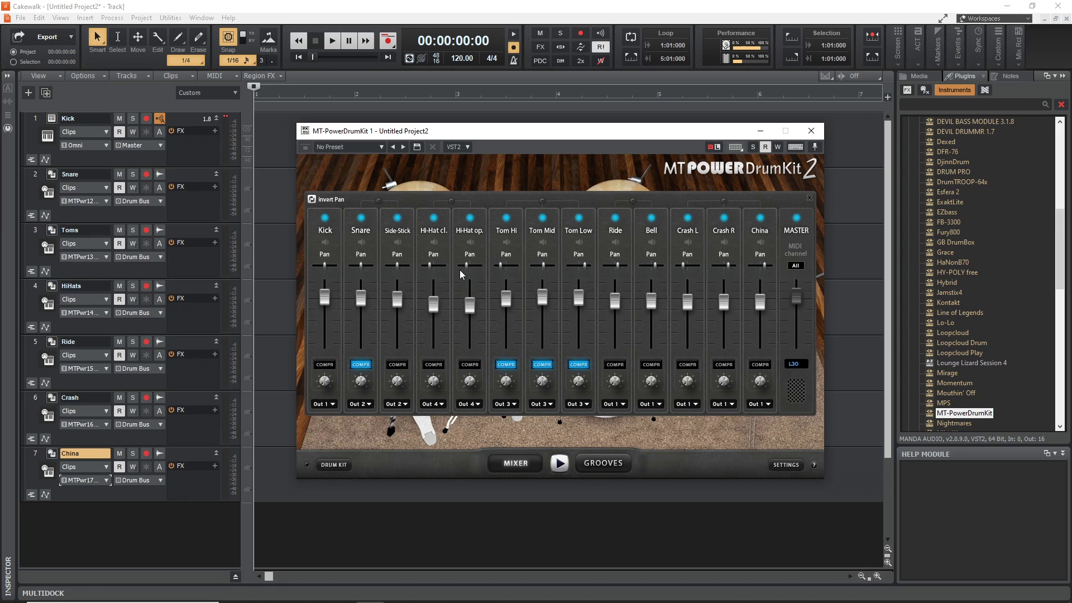
Strike kick, snare, hi-hat, tom, crash, ride and China to check each track's meter
click(624, 404)
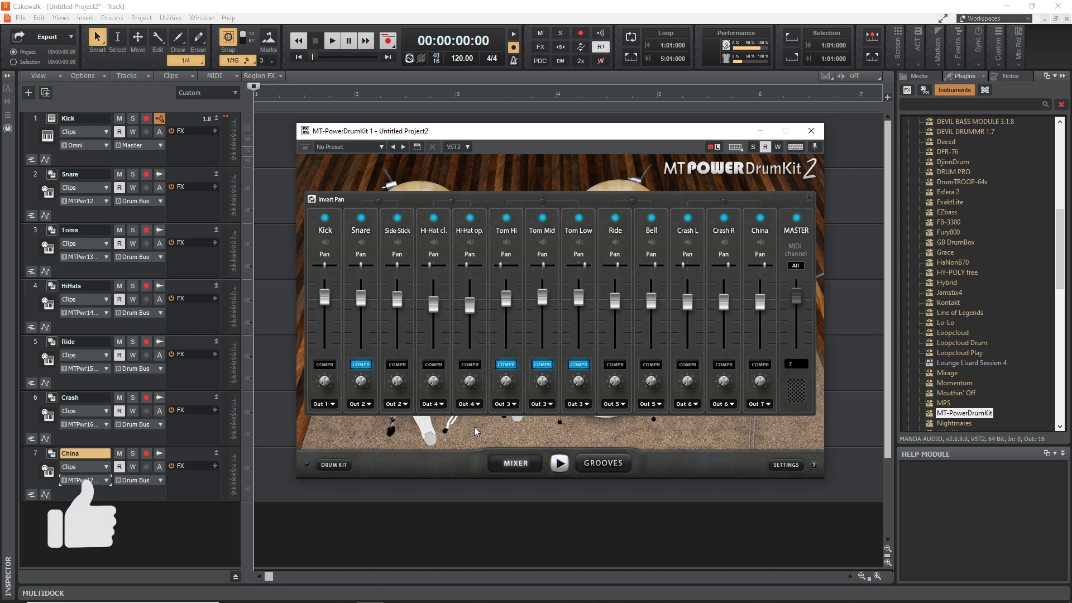
click(335, 465)
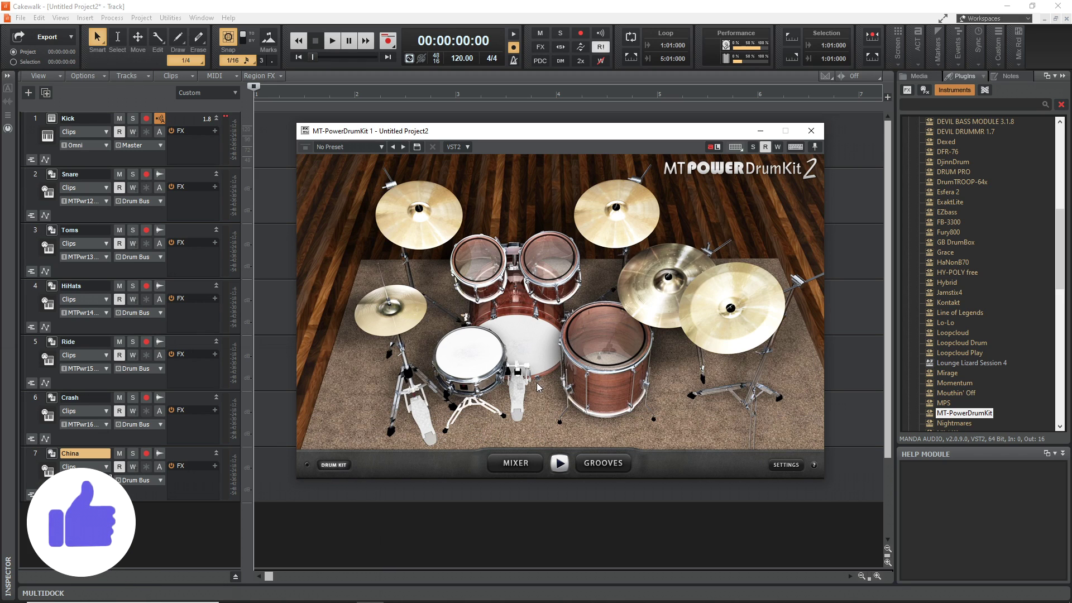
click(527, 343)
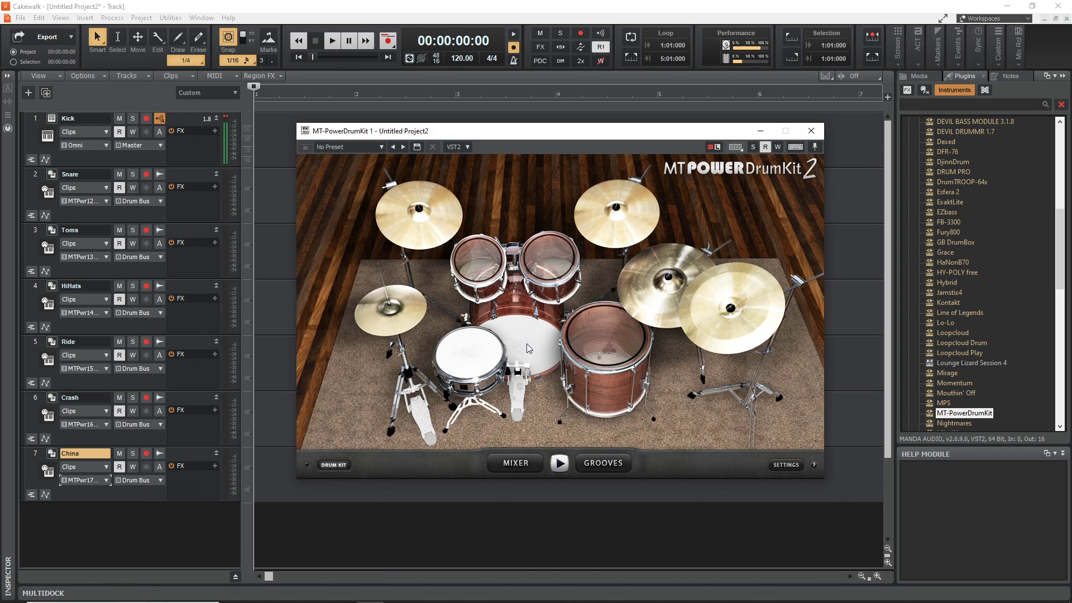
click(467, 359)
click(395, 320)
click(498, 276)
click(416, 217)
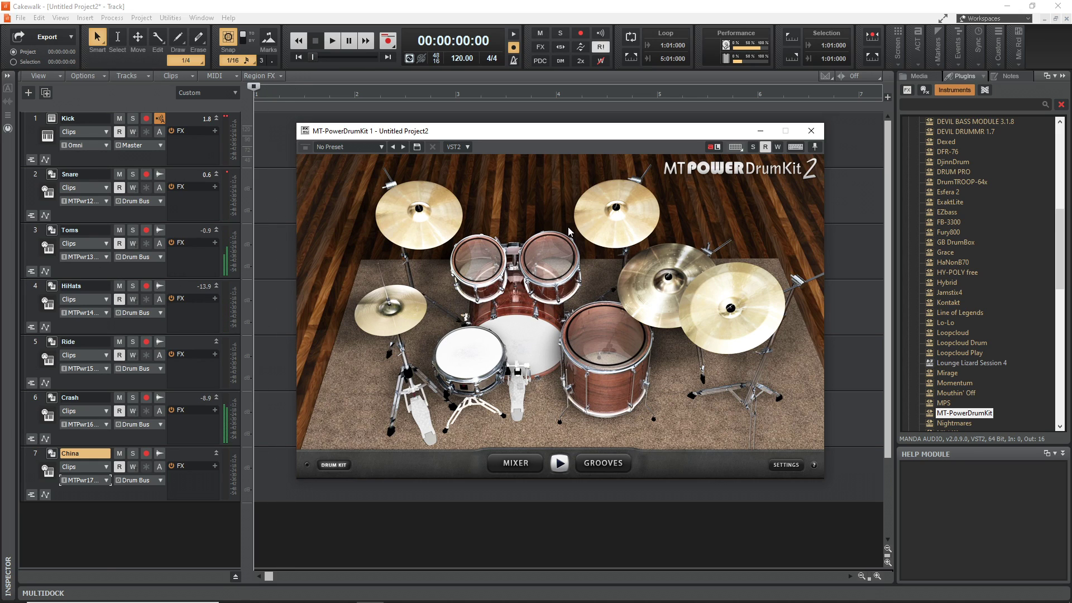
click(640, 278)
click(721, 315)
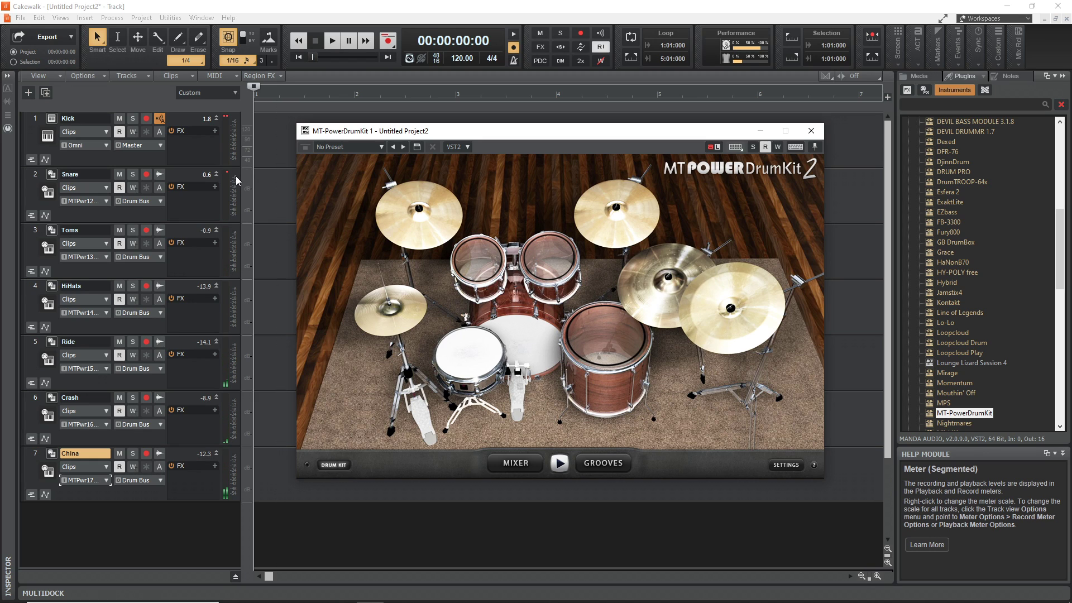
key(alt+2)
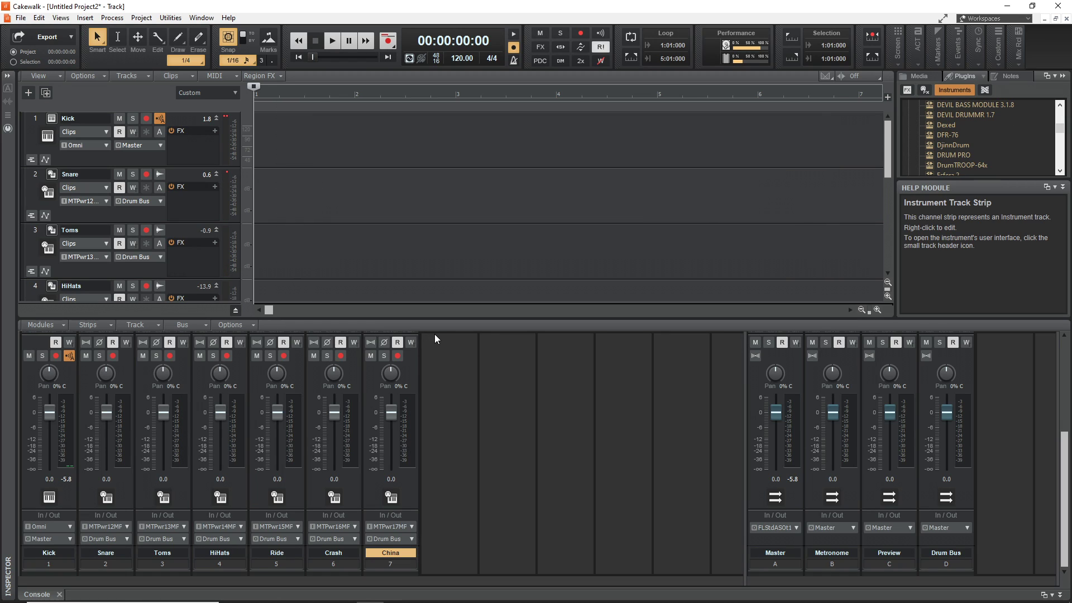
Set the Kick track's output to Drum Bus
click(52, 118)
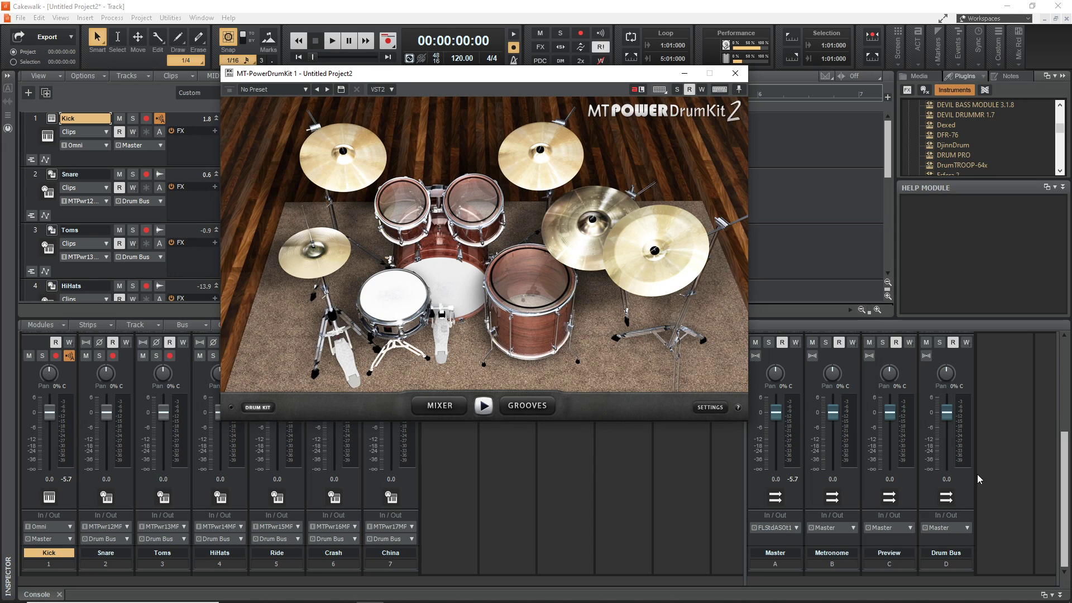
click(160, 146)
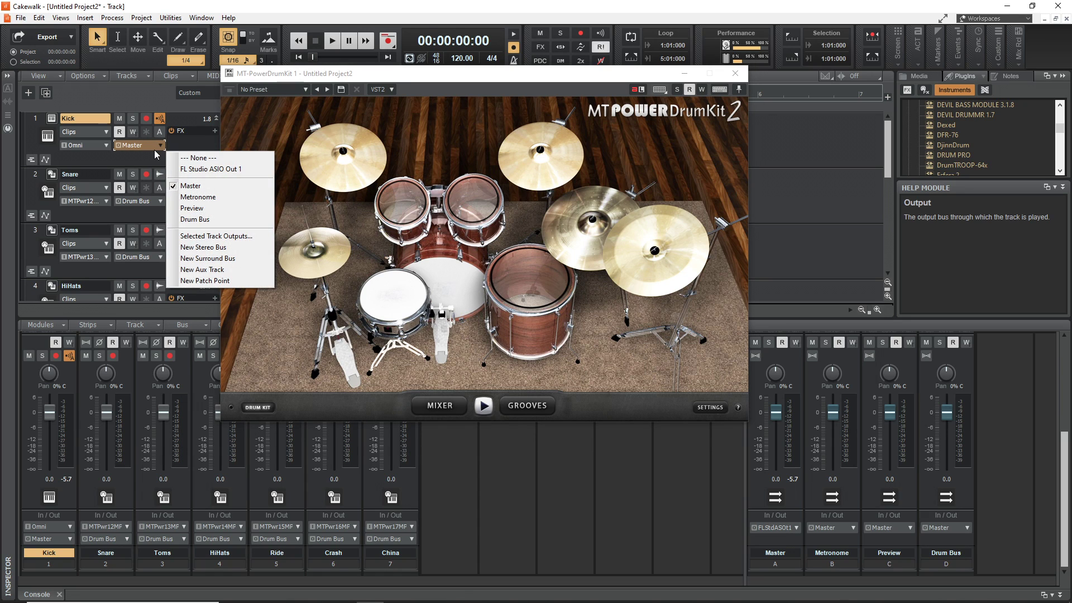
click(202, 219)
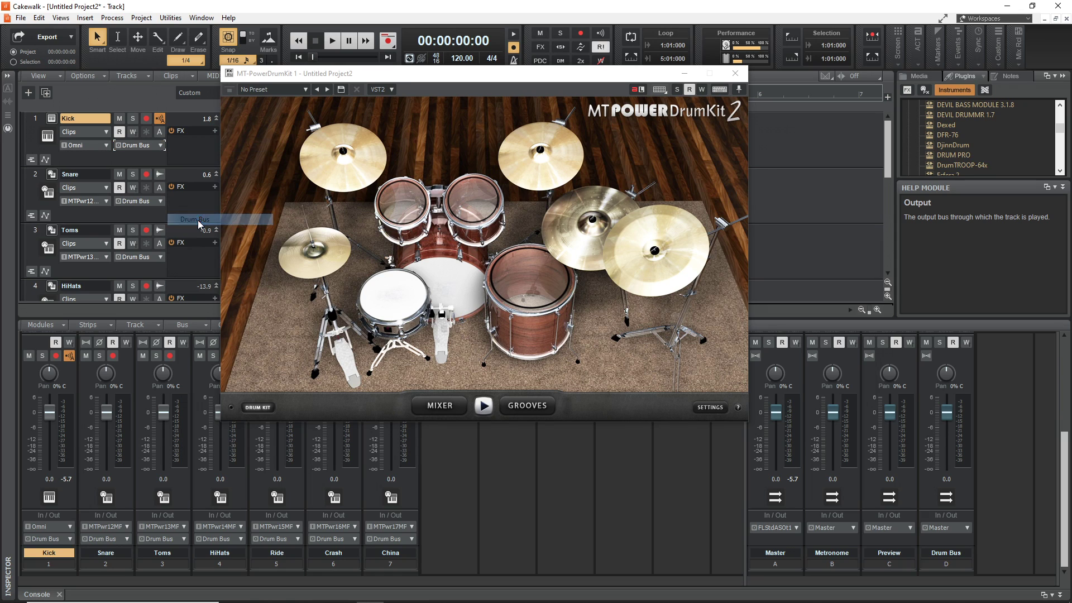
Strike the kick and snare in MT-PowerDrumKit to test the routing, then close the plugin
click(452, 279)
click(451, 277)
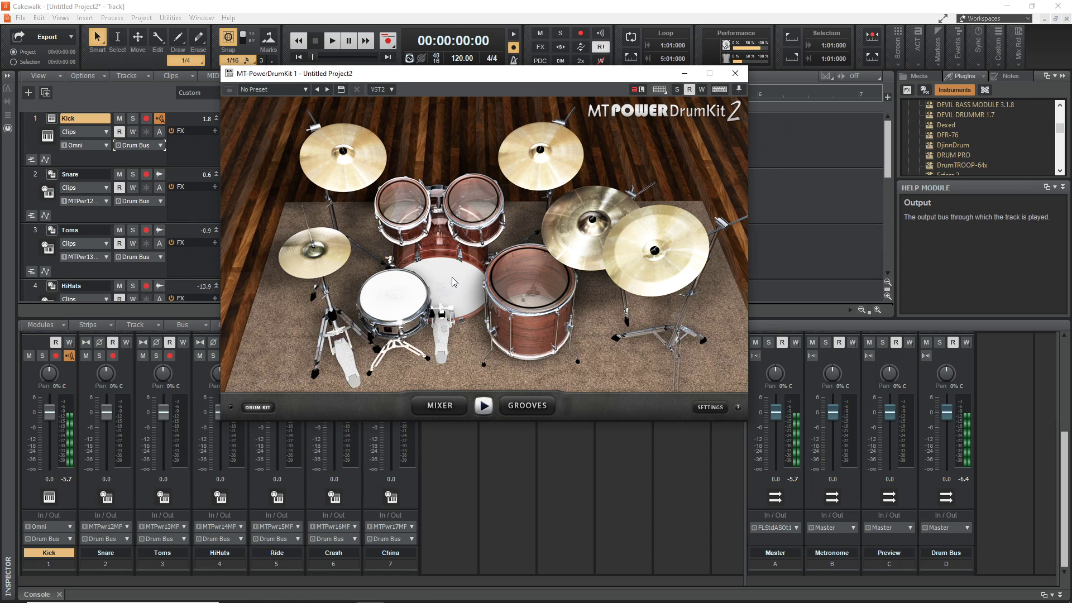
click(406, 285)
click(406, 284)
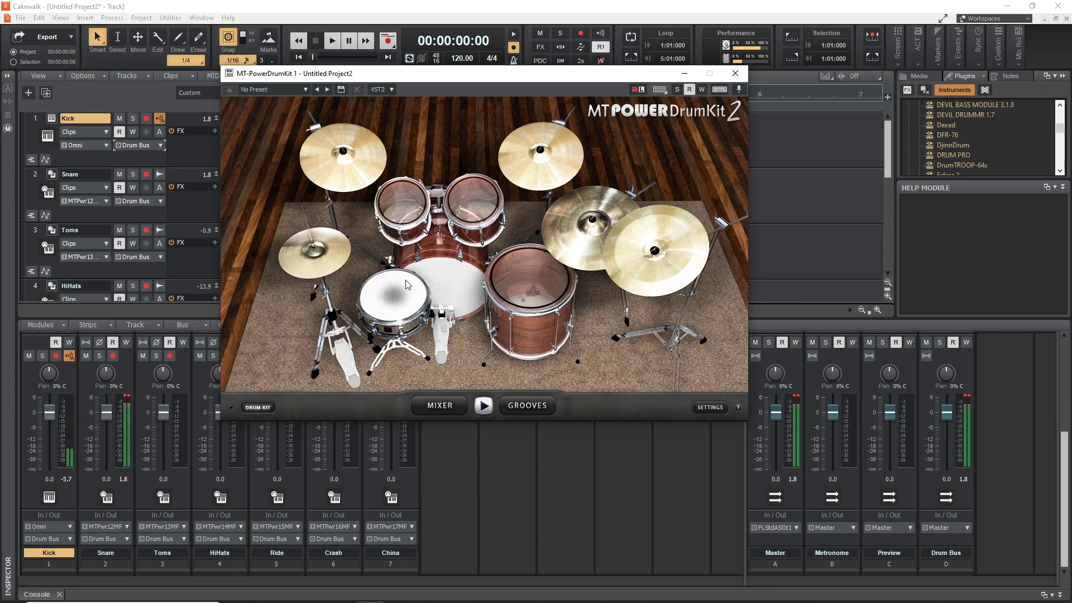
click(406, 285)
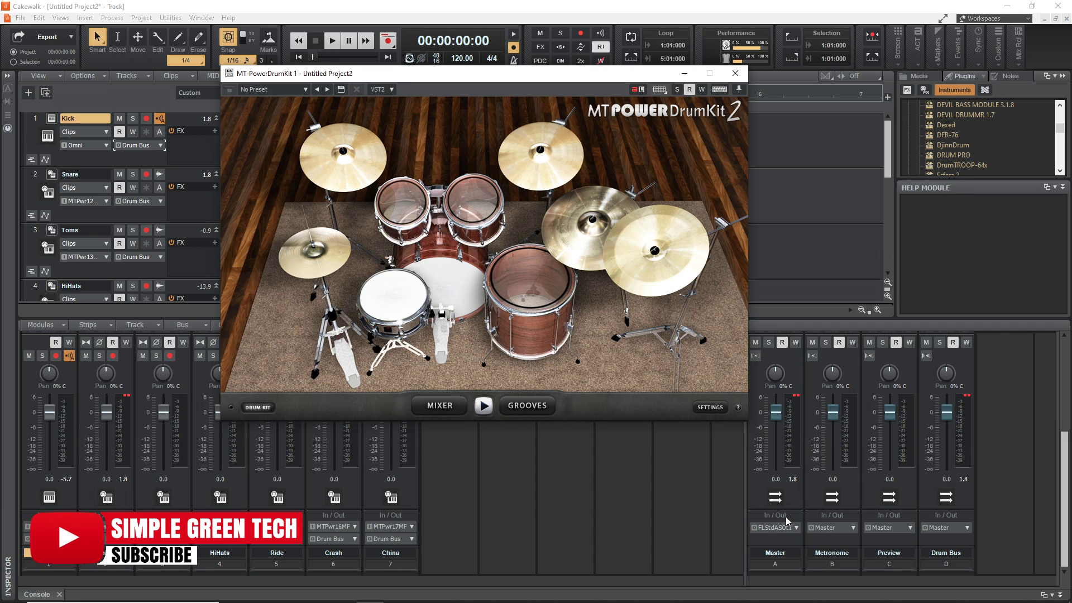
click(735, 74)
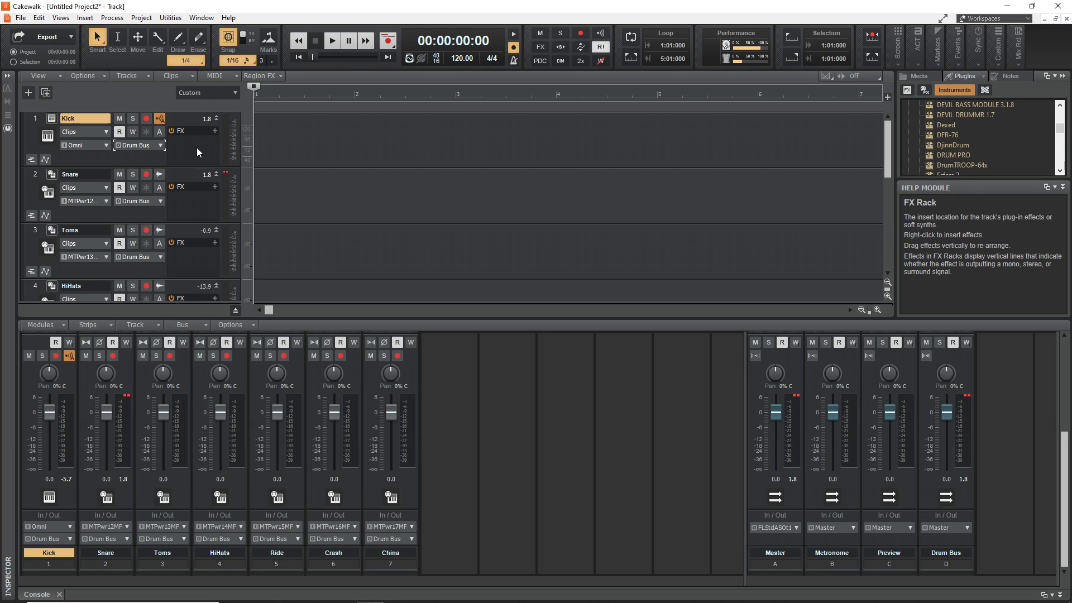
Drag MT-PowerDrumKit's Groove 01 (8th Closed Hi-Hat) onto the Kick track as a MIDI clip
click(52, 119)
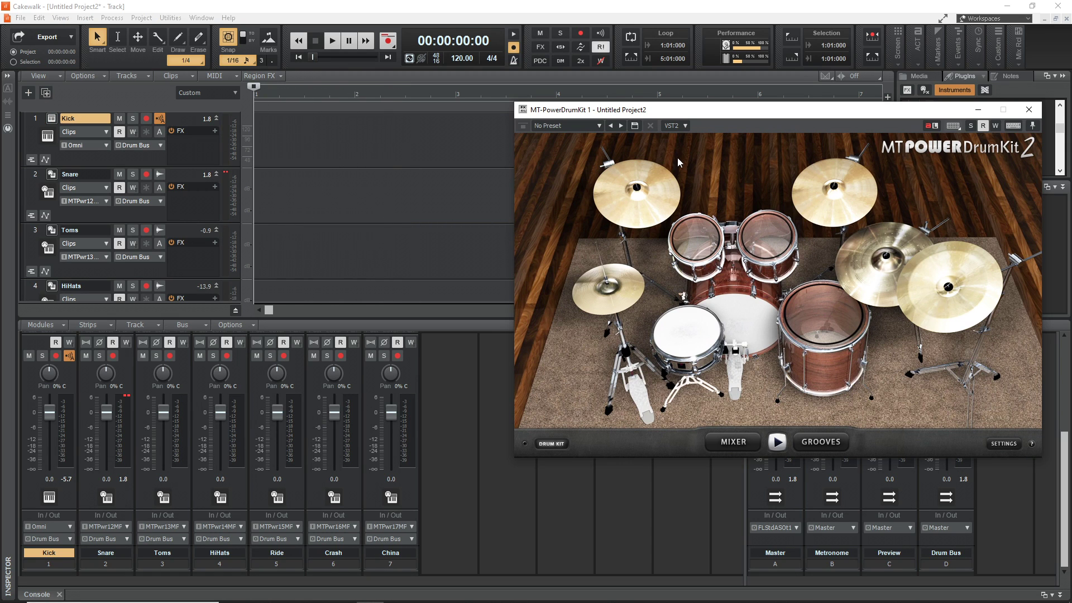
click(814, 447)
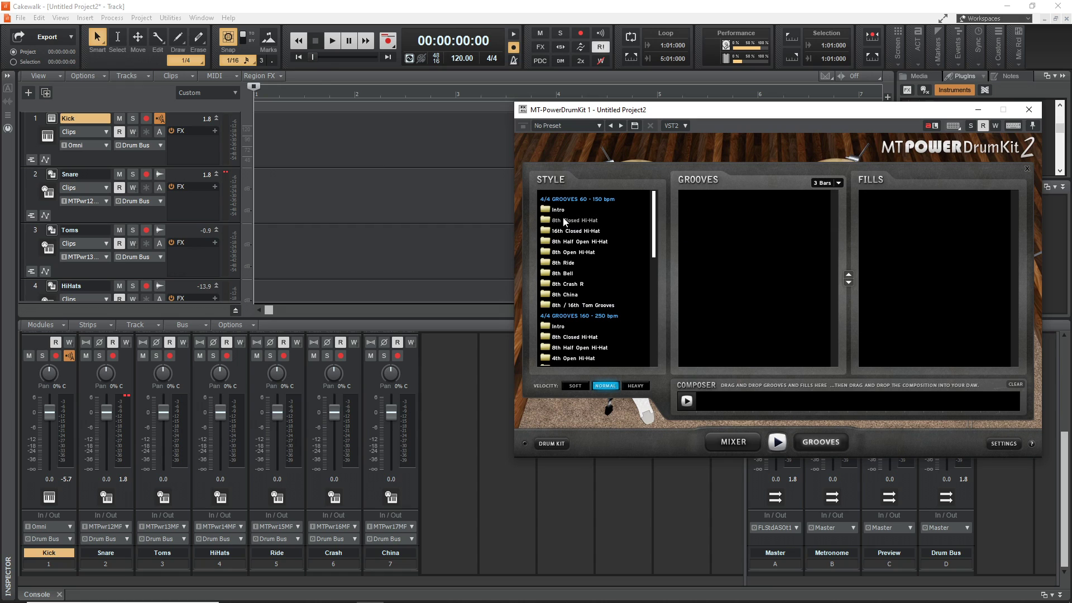
drag(558, 220, 297, 158)
Play the Groove 01 clip on the Kick track, then stop playback
key(space)
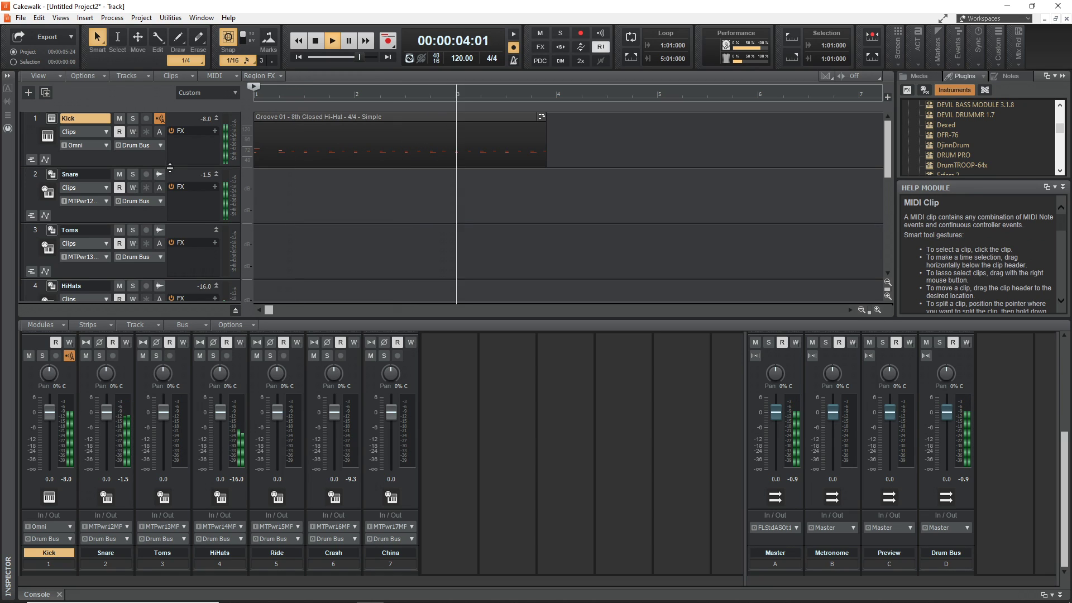
scroll(53, 213, down, 3)
key(space)
scroll(53, 213, up, 3)
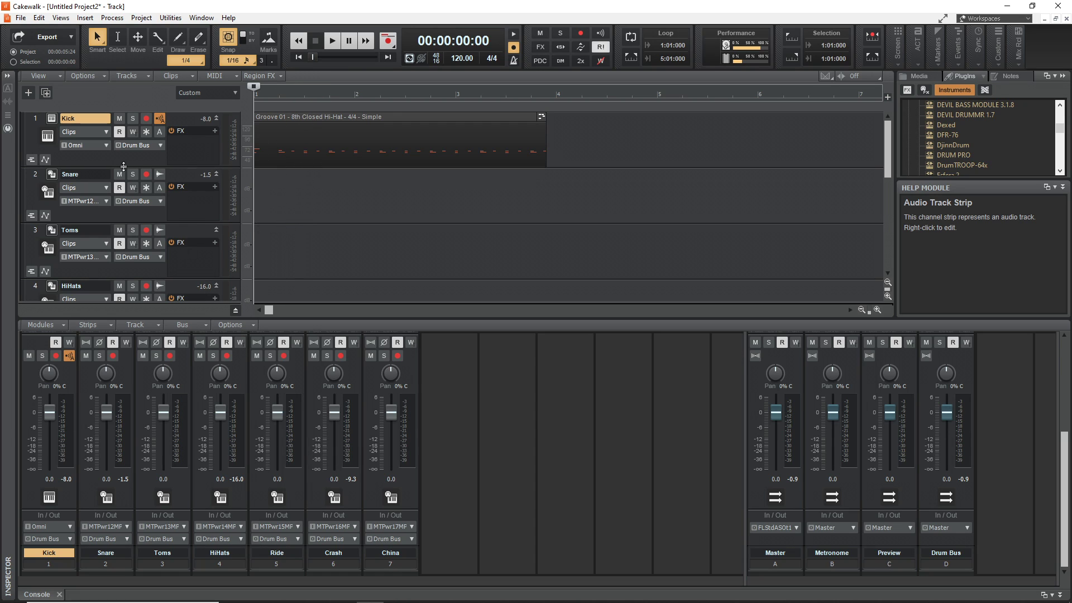
click(215, 131)
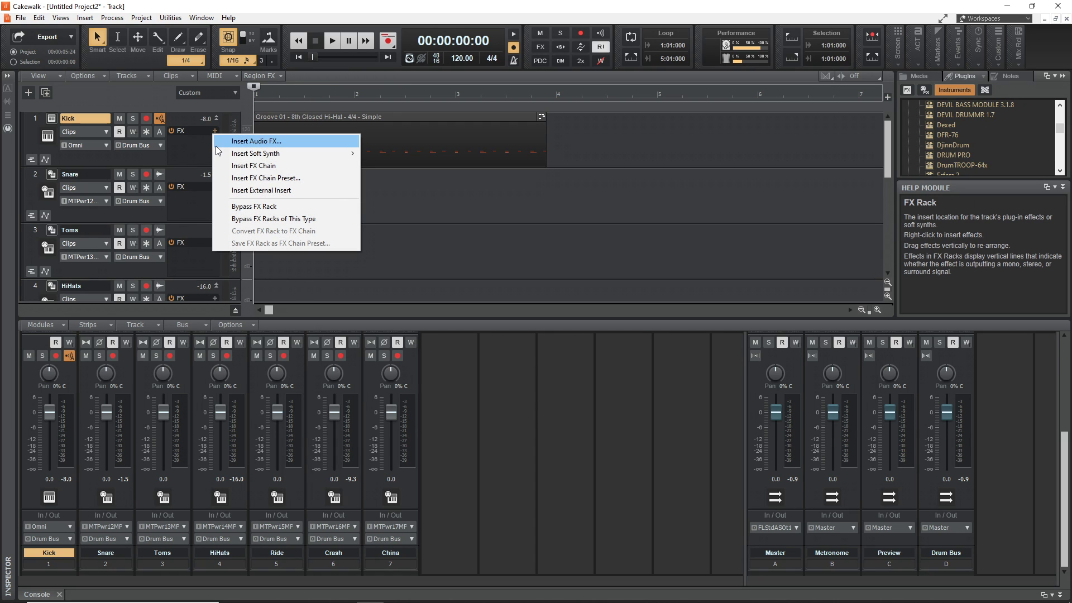
Insert a Cakewalk Compressor/Gate on the Kick track and load its Kick preset
click(250, 143)
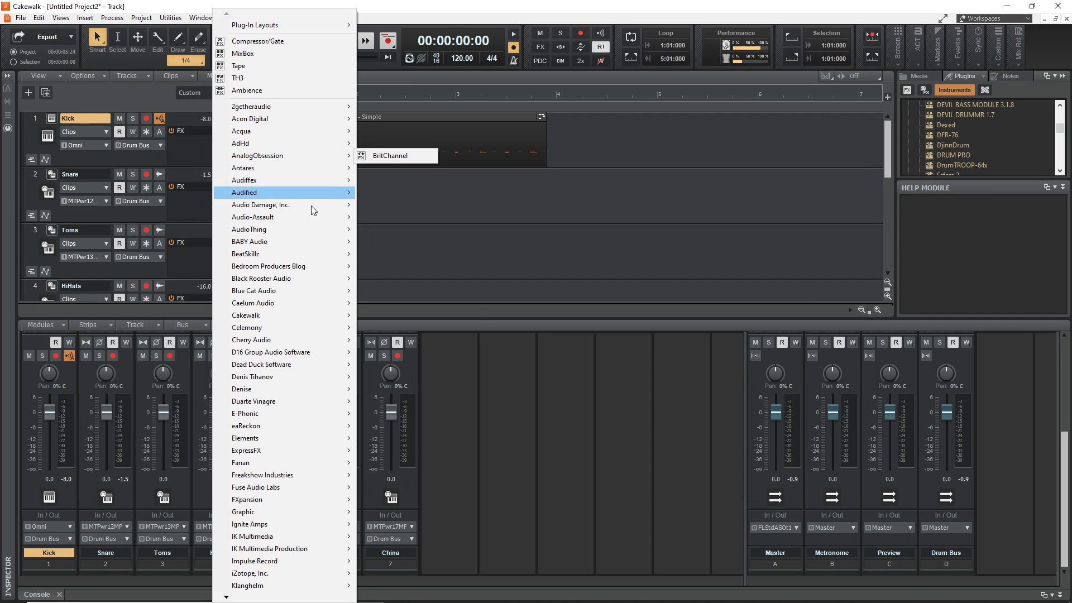
mouse_move(290, 315)
click(413, 365)
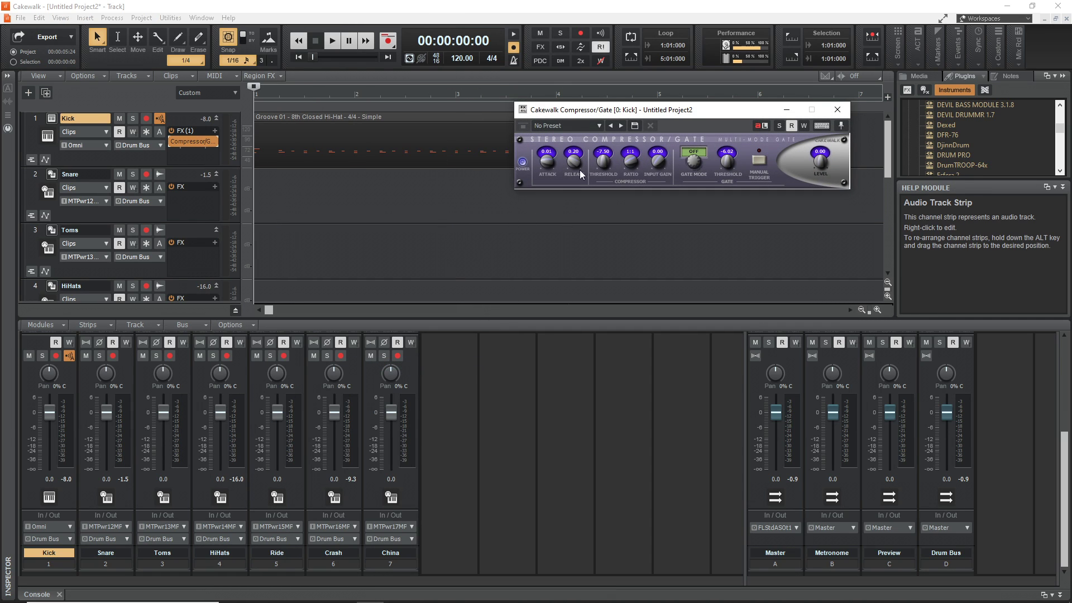
click(567, 125)
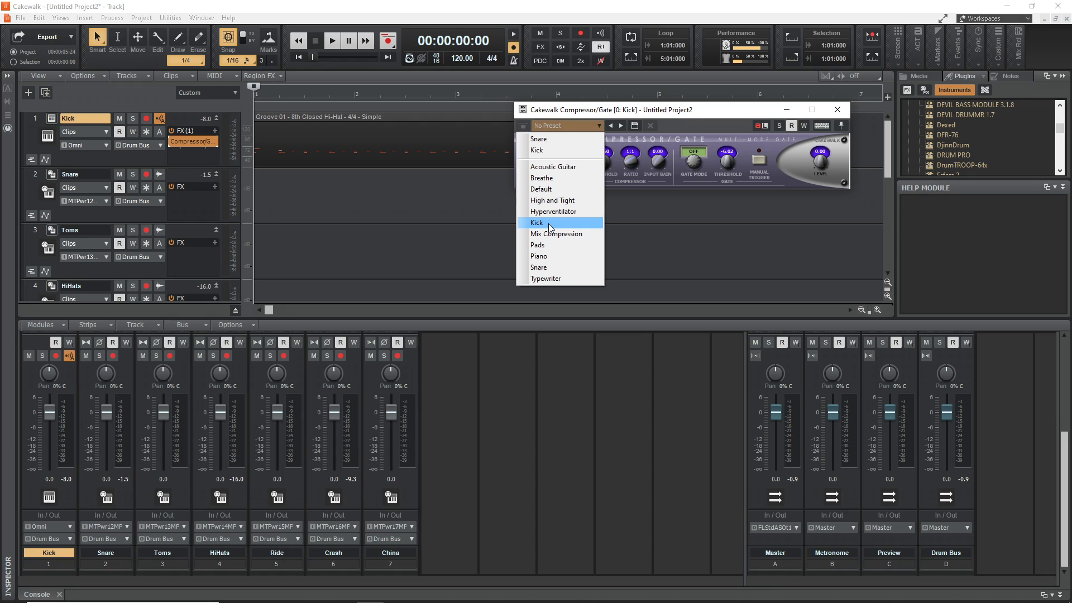
click(550, 224)
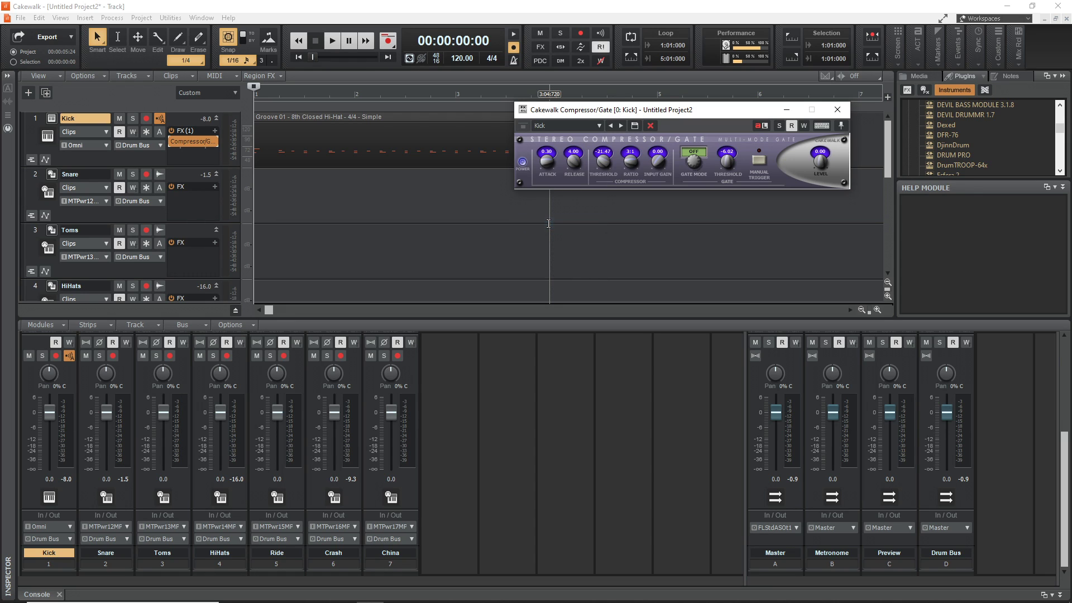
click(838, 110)
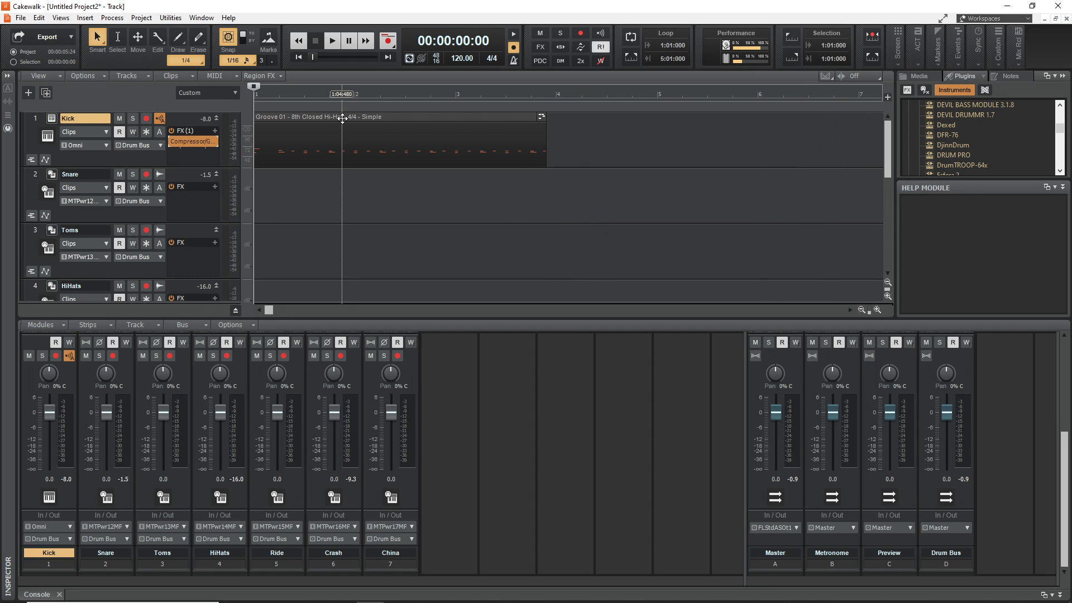
click(217, 190)
Insert a Compressor/Gate on the Snare track and load its Snare preset
click(234, 195)
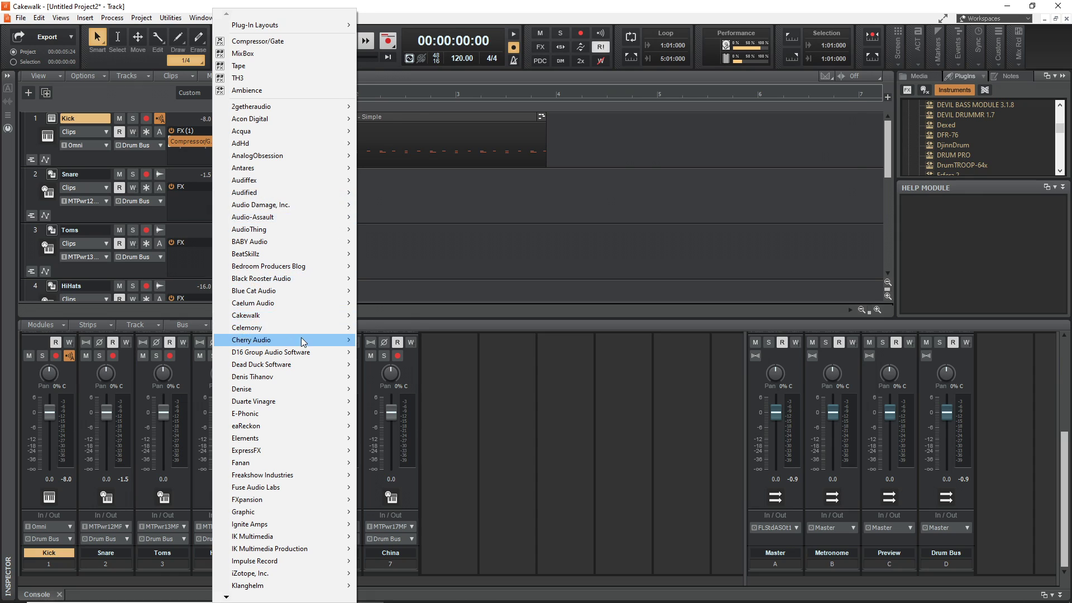
click(258, 40)
click(567, 126)
click(571, 264)
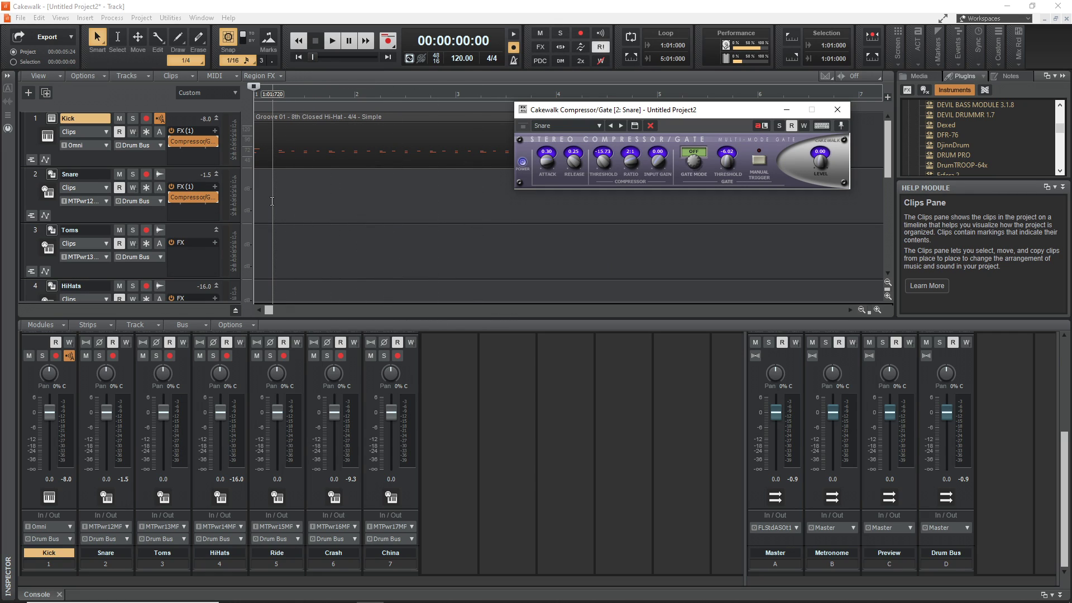
While playing, tune the snare compressor to 0.00 attack, -28.47 threshold and 4:1 ratio
key(space)
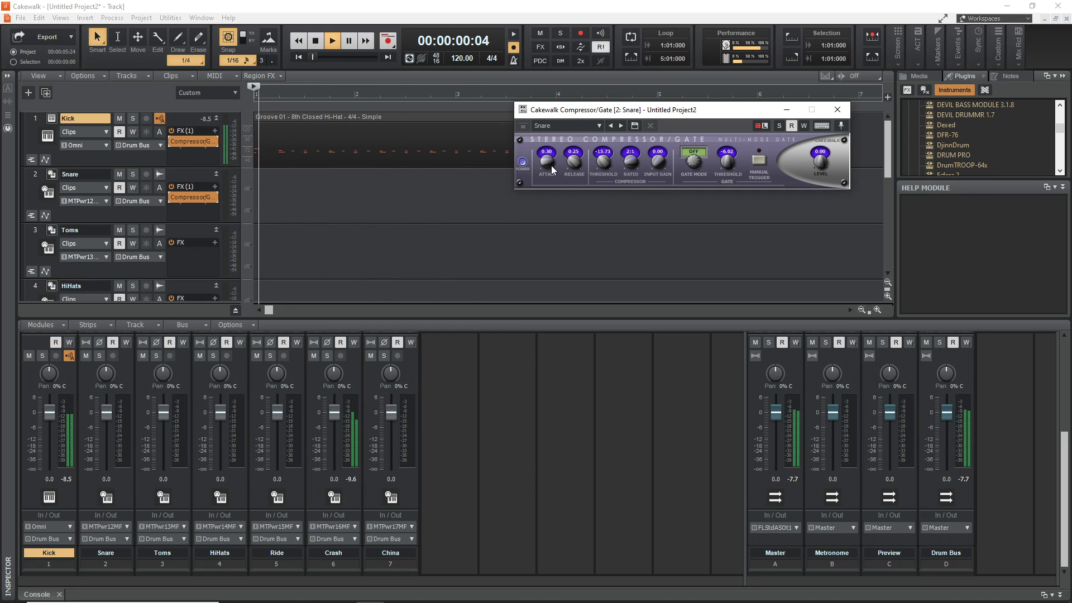
drag(544, 163, 603, 178)
click(511, 14)
key(w)
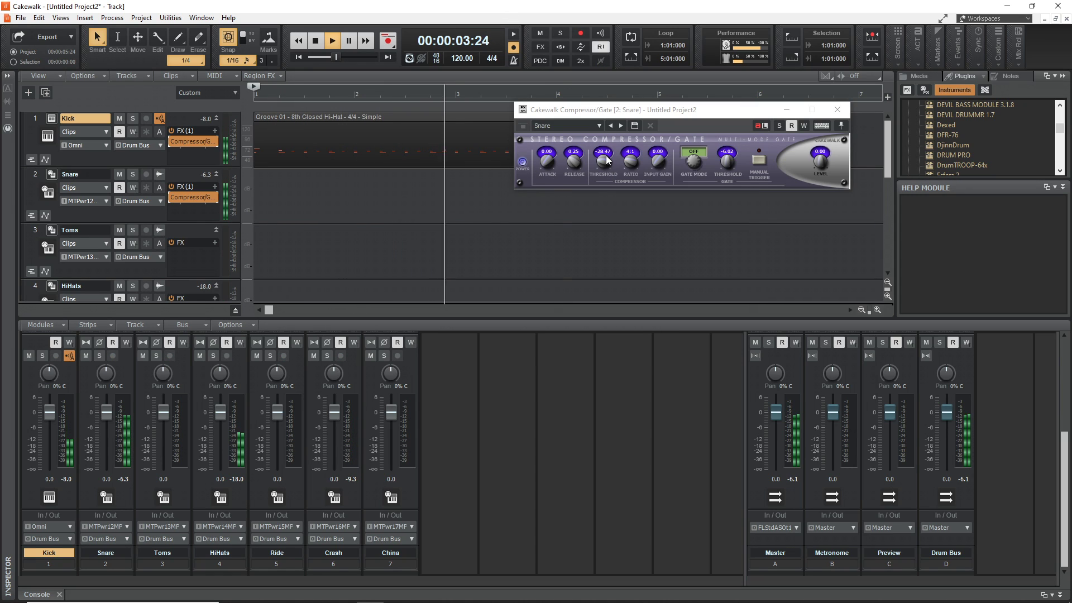
key(space)
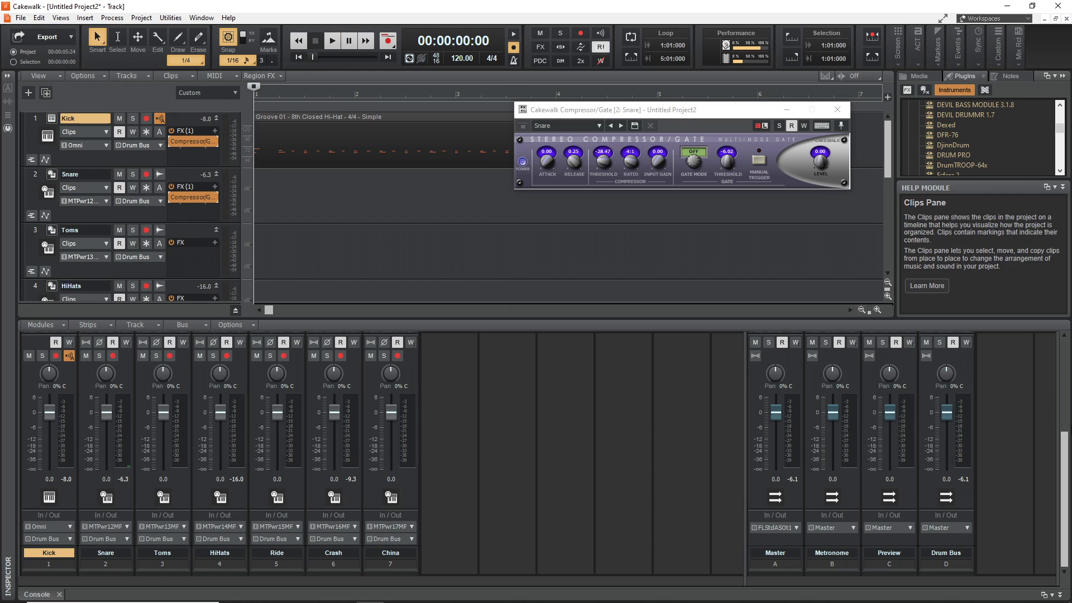
scroll(1065, 479, up, 5)
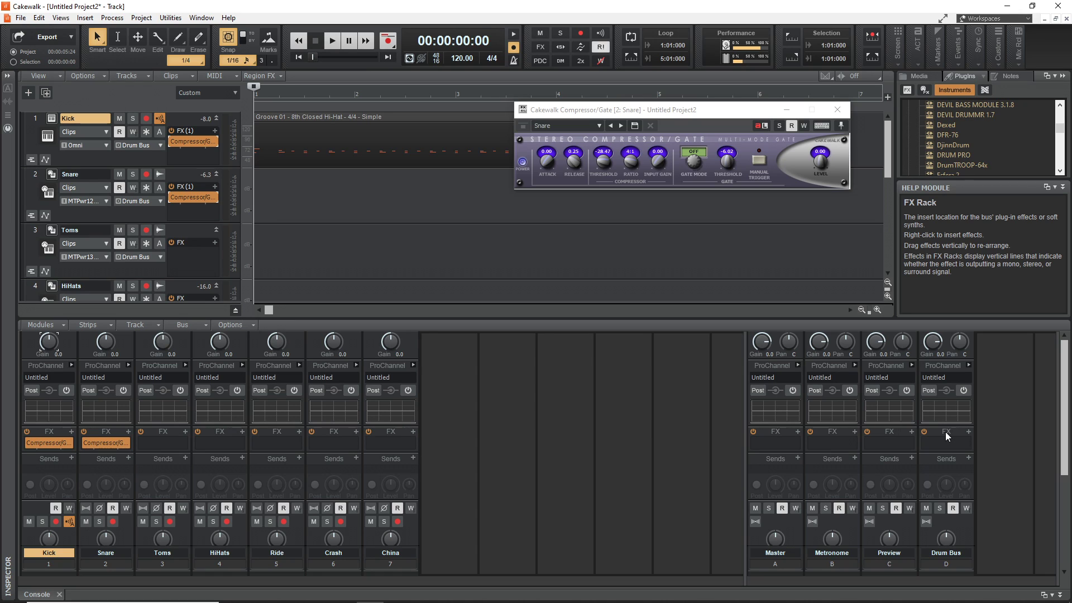
scroll(948, 491, down, 2)
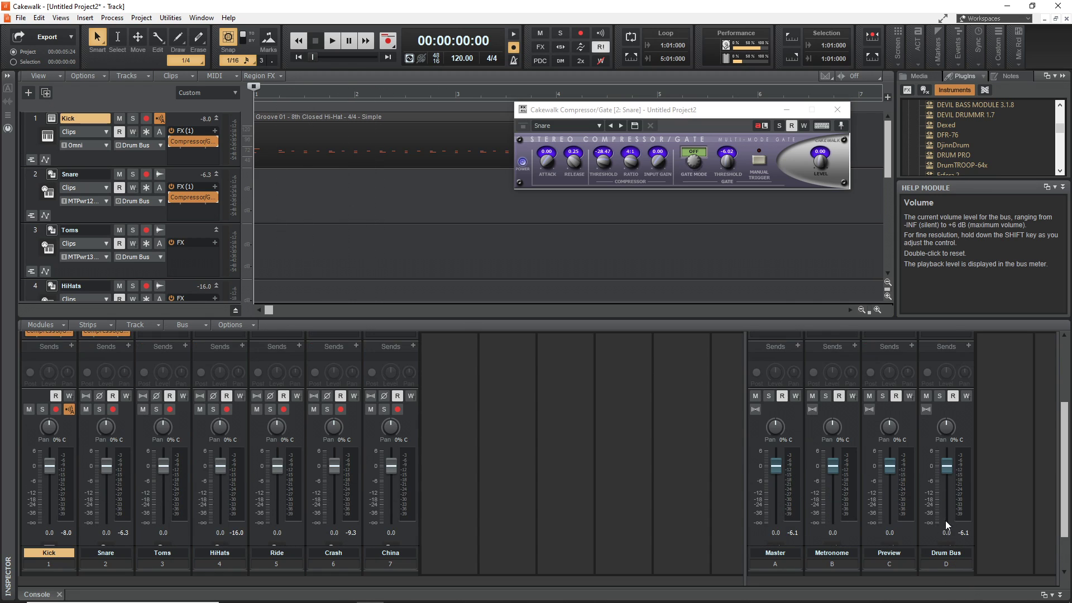
scroll(945, 525, down, 2)
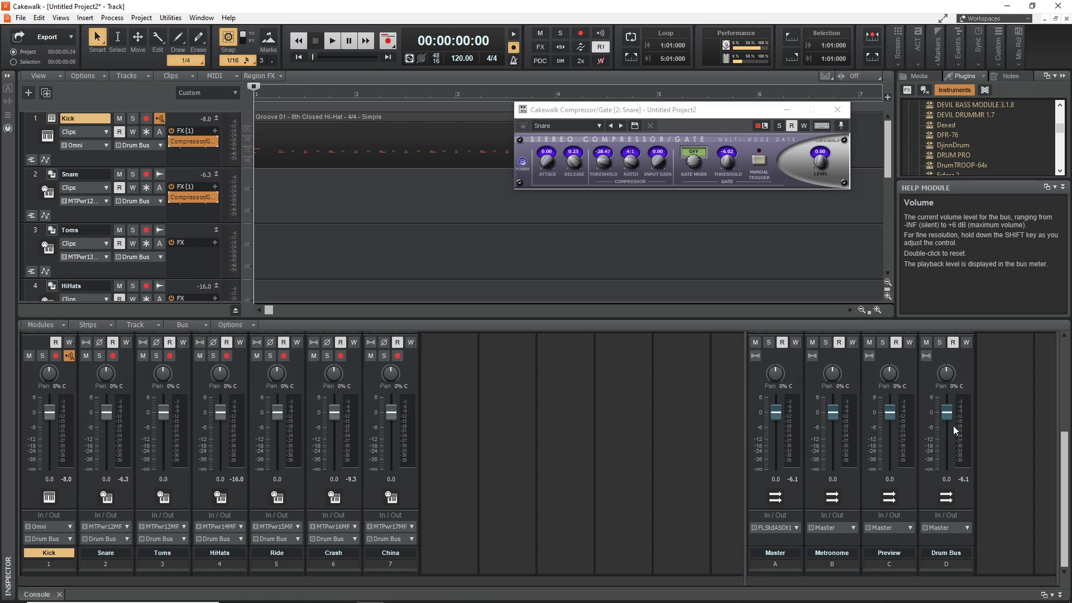